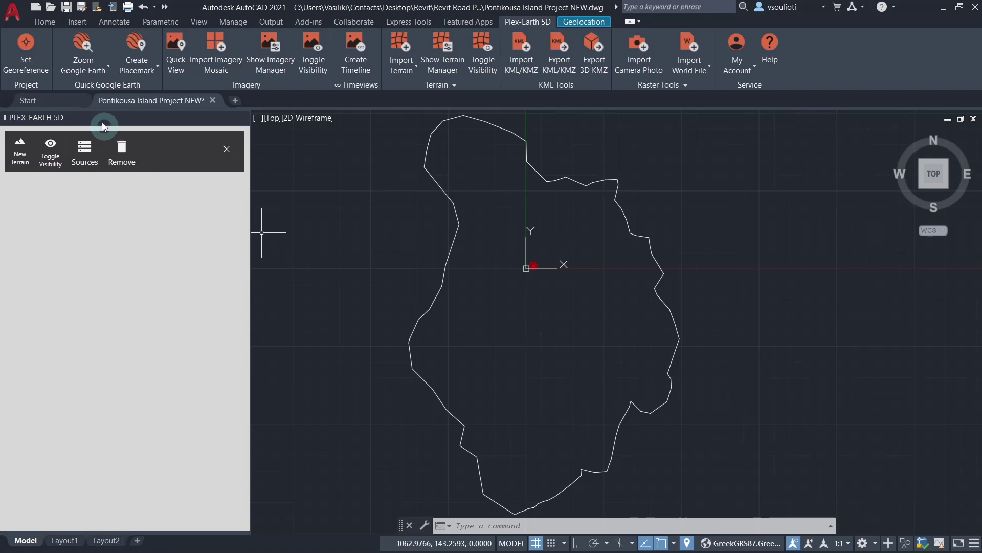
- Georeference the drawing to the Greek-GRS87 / GreekGrid system (EPSG 2100, meters)
left_click(32, 55)
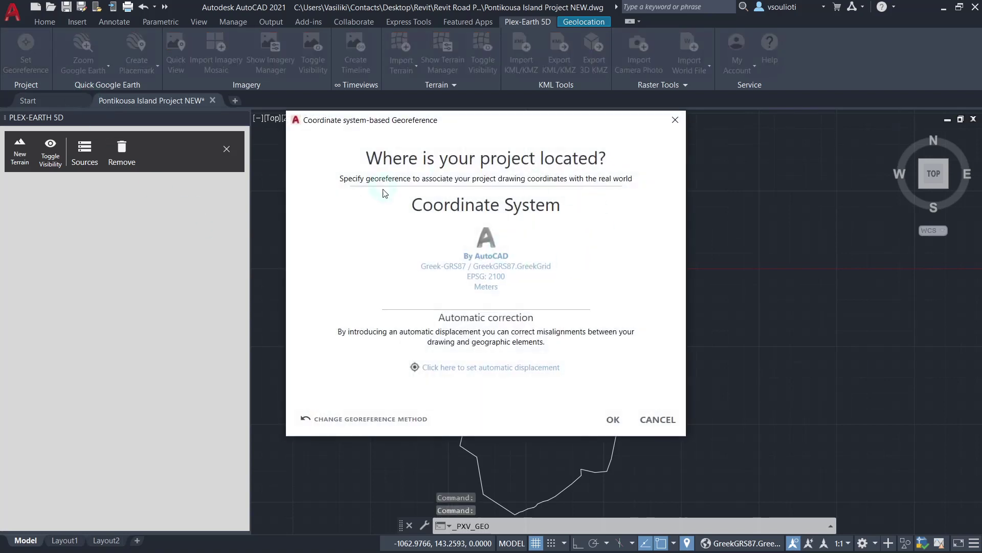
left_click(614, 420)
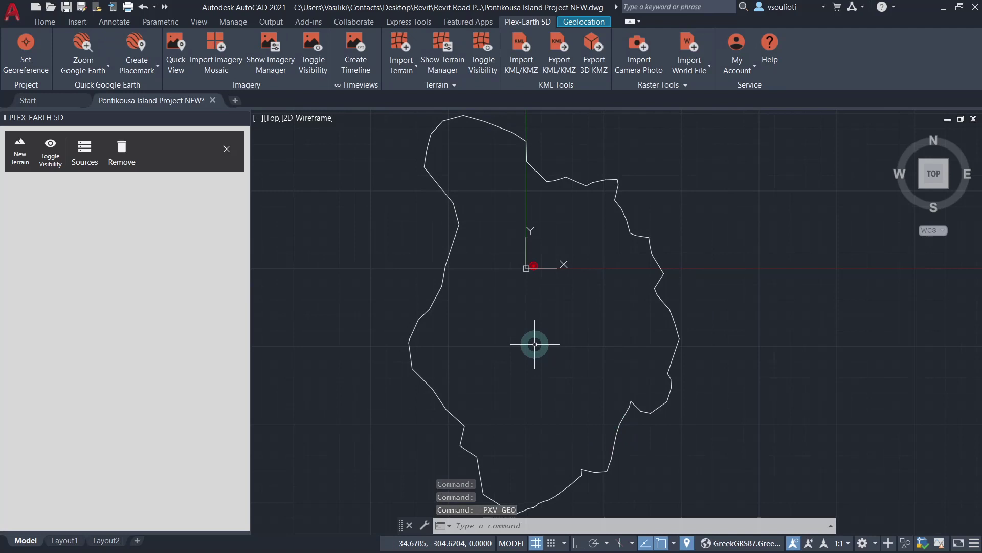
- Import Cesium terrain bounded by the island outline polyline picked in the drawing
left_click(398, 47)
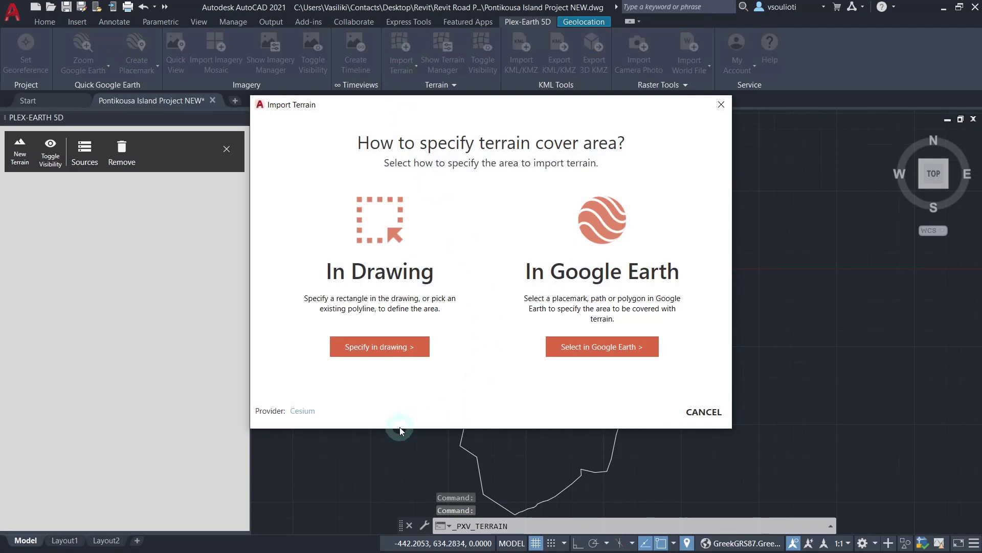
left_click(302, 411)
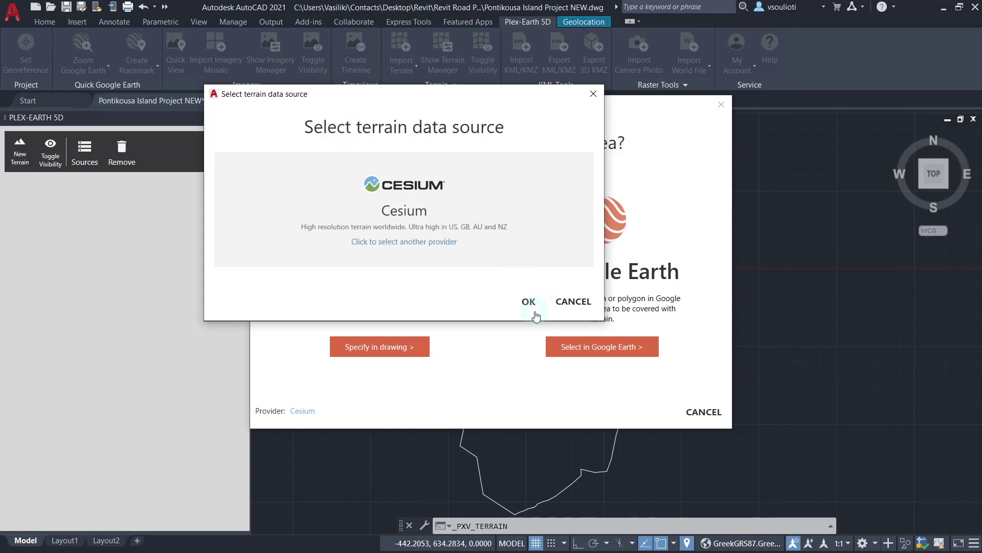
left_click(532, 309)
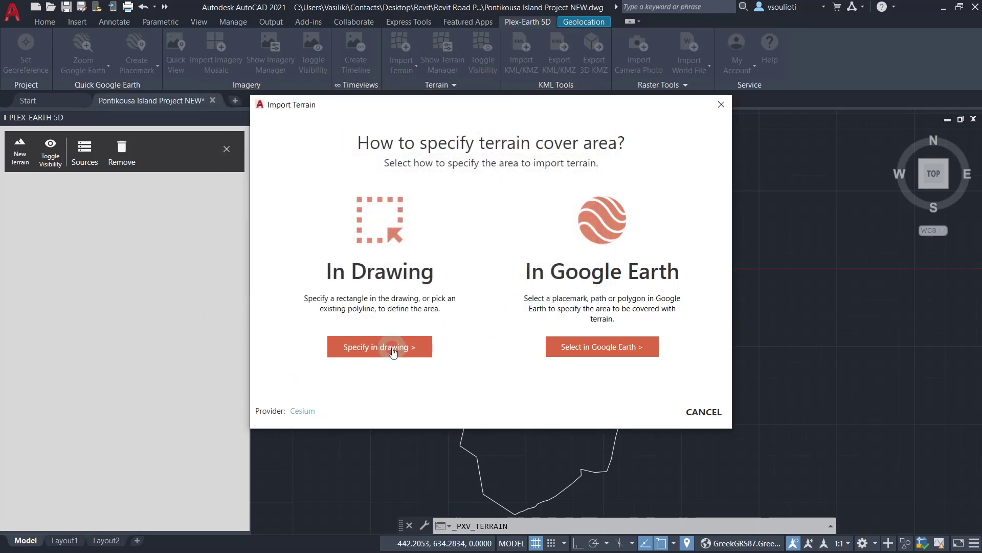
left_click(376, 350)
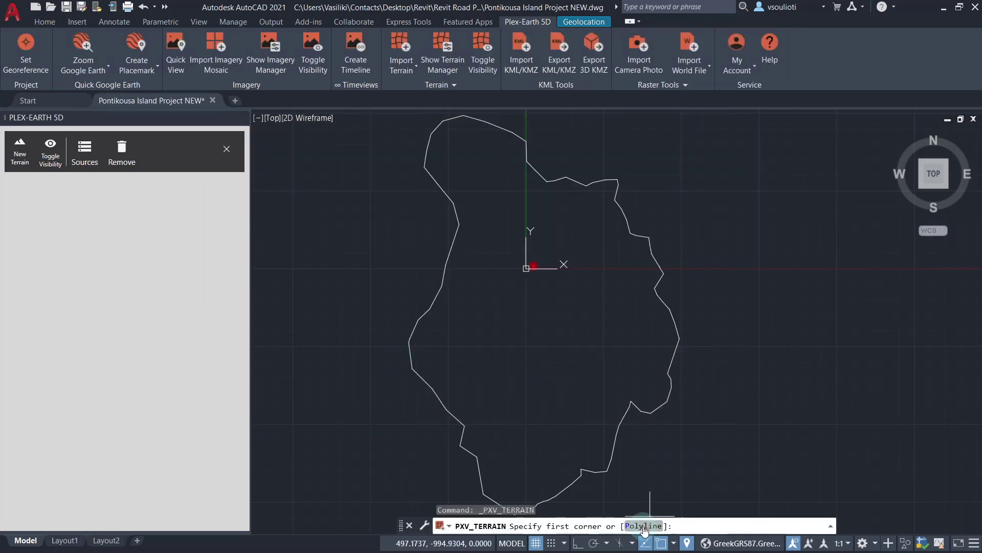
left_click(643, 525)
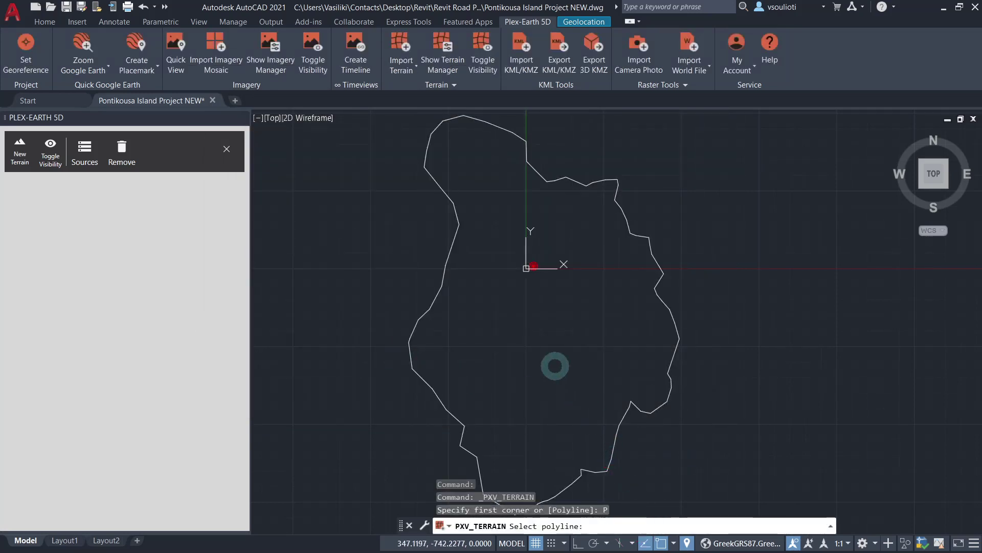
left_click(555, 366)
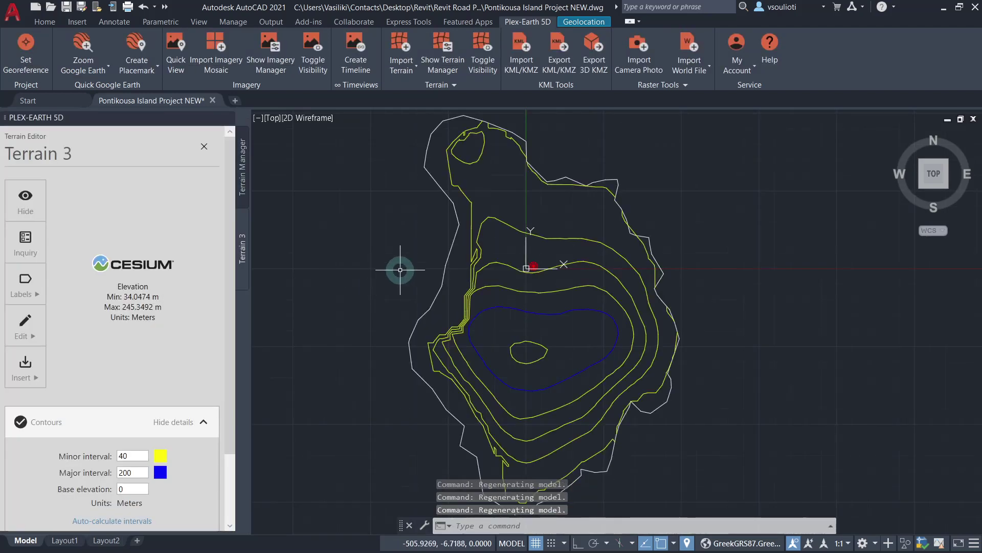
- Change Terrain 3's minor contour interval from 40 to 10 and apply it
scroll(400, 270, "down", 2)
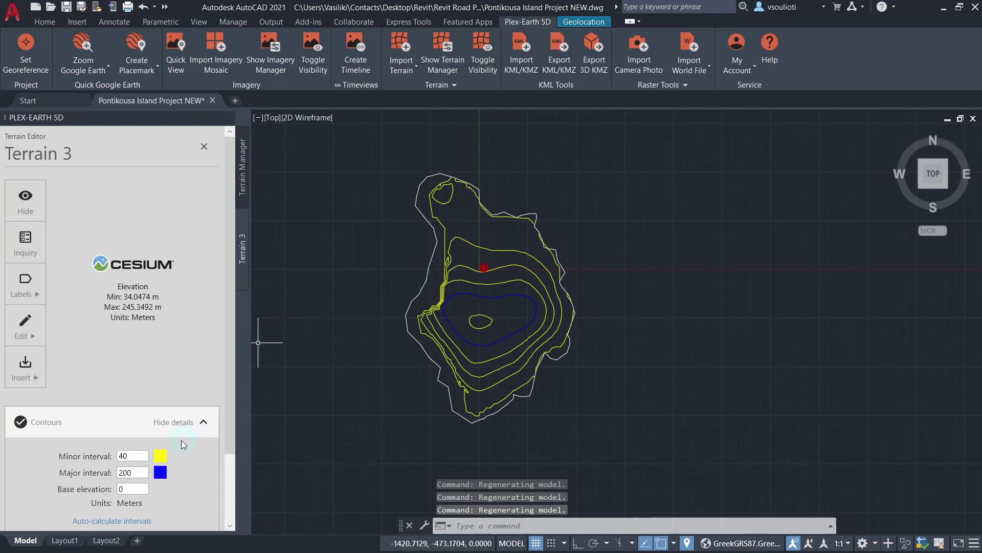
left_click(137, 455)
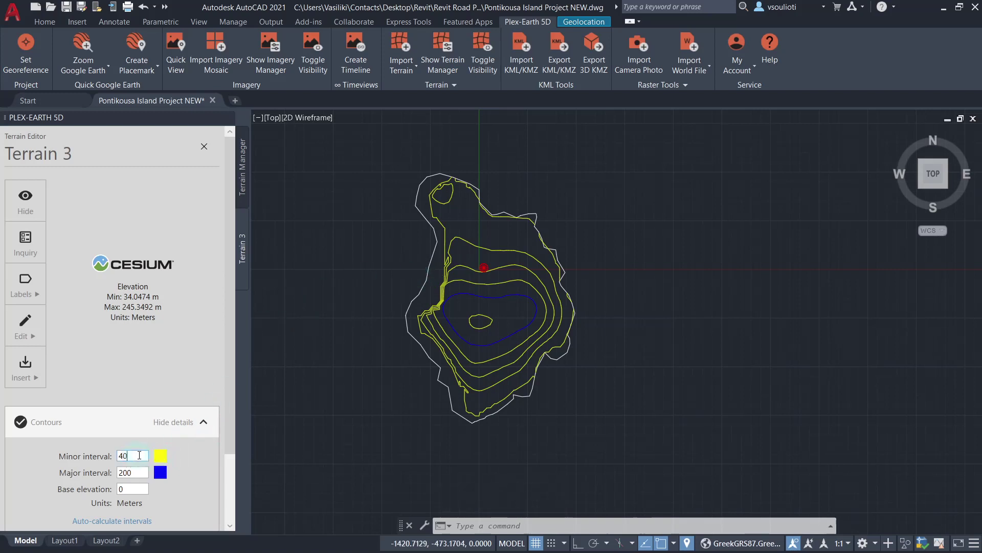
key("BackSpace")
key("BackSpace")
type("10")
scroll(138, 457, "down", 2)
left_click(112, 469)
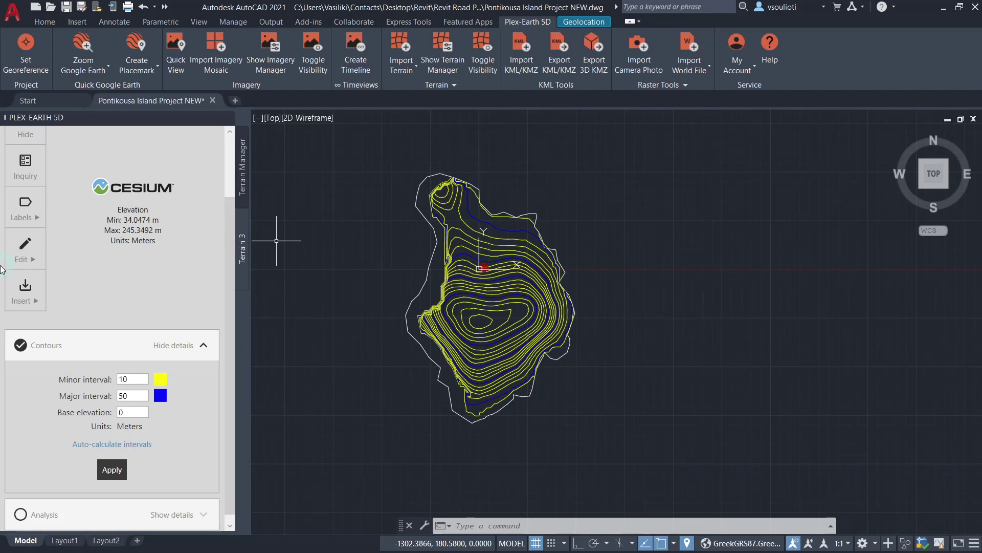
- Insert Terrain 3's contours into the drawing as contour polylines and dismiss the notice
left_click(25, 295)
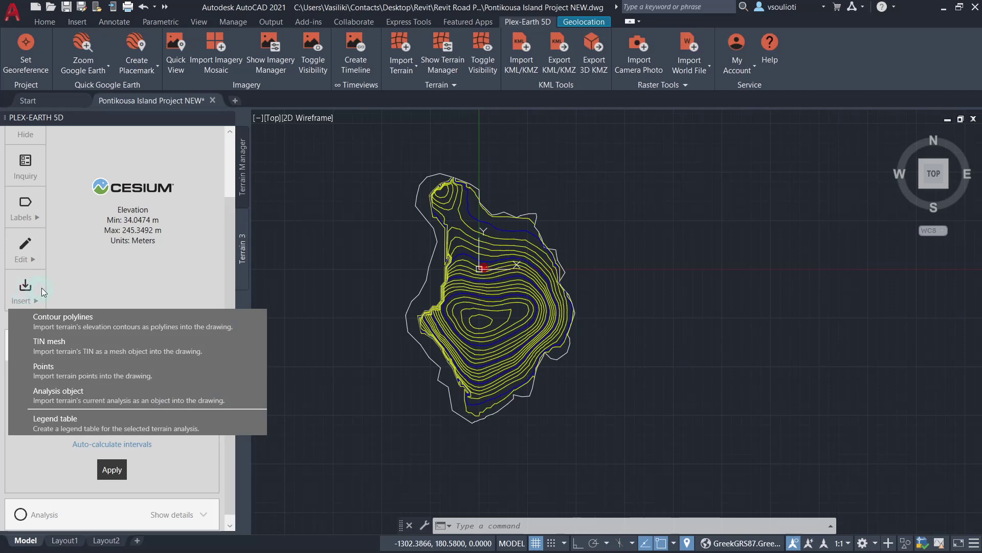
left_click(98, 326)
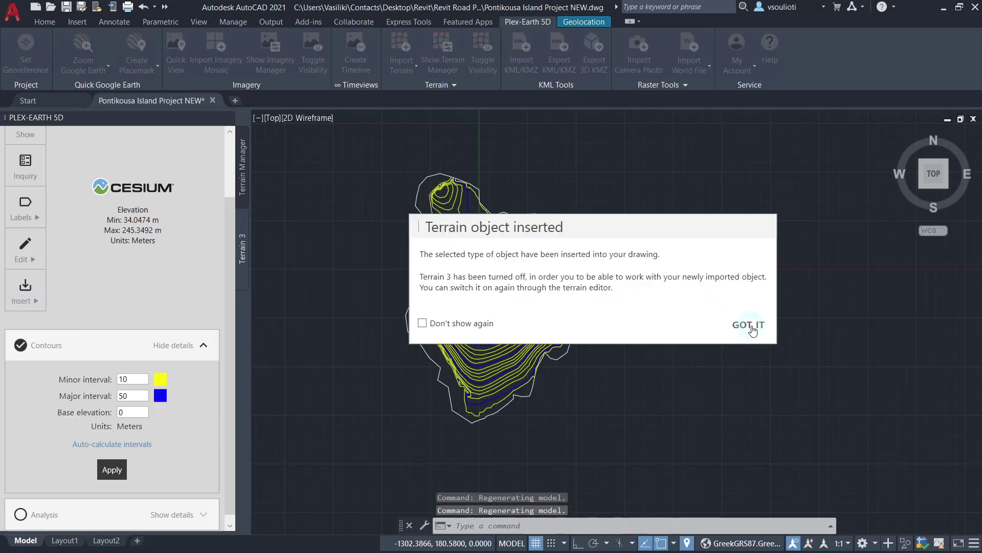
left_click(750, 326)
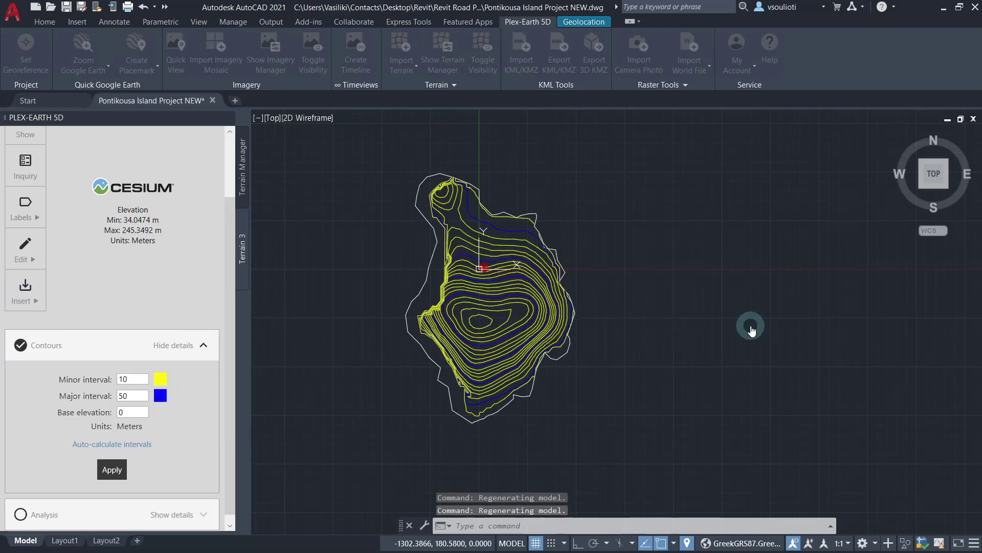
- Explode the inserted contour block into separate polylines with EXPLODE
left_click(525, 283)
right_click(525, 284)
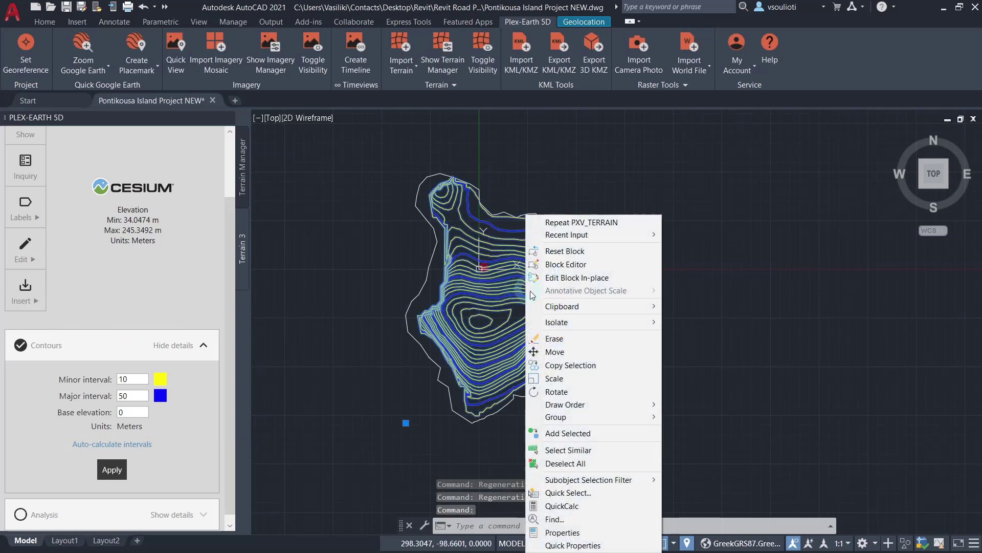
left_click(557, 531)
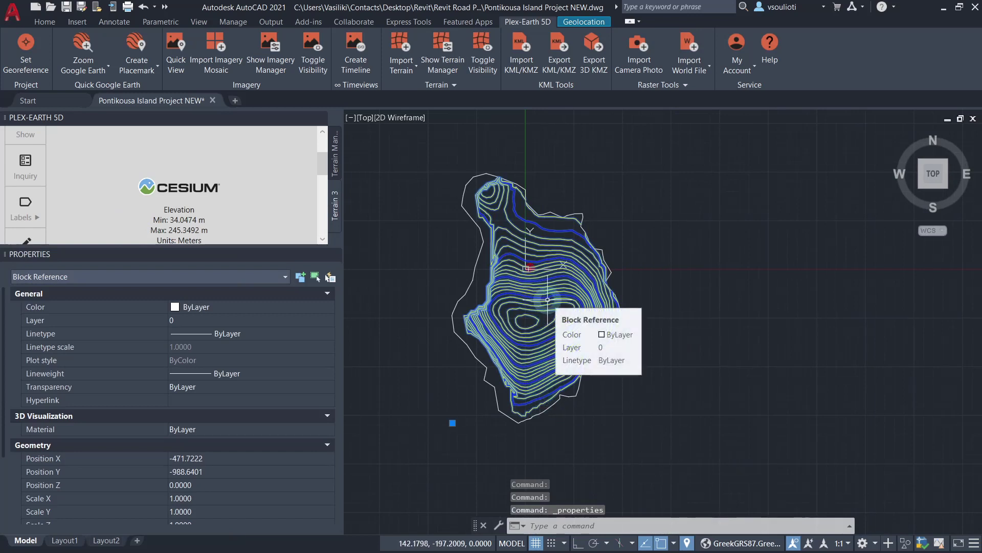
type("EXplo")
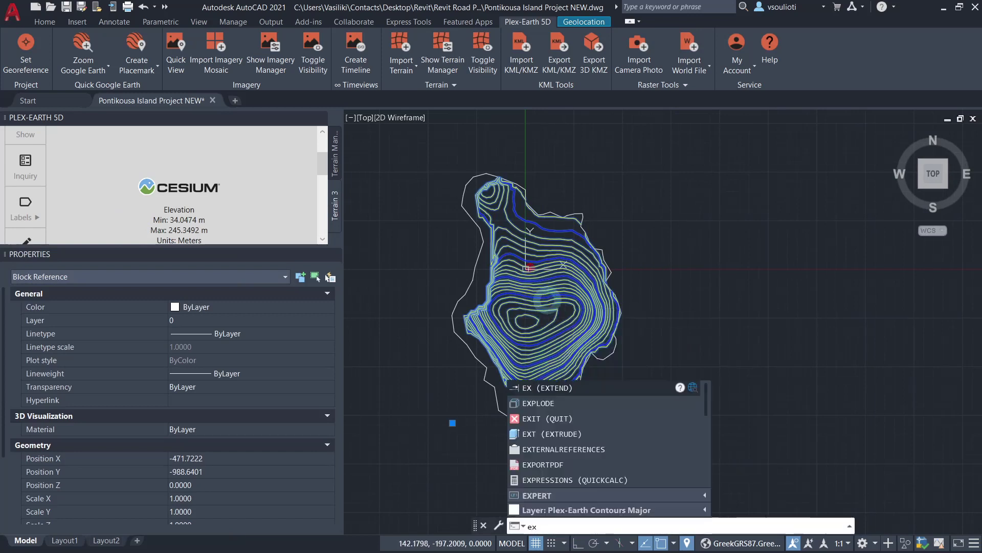
type("d")
key("Return")
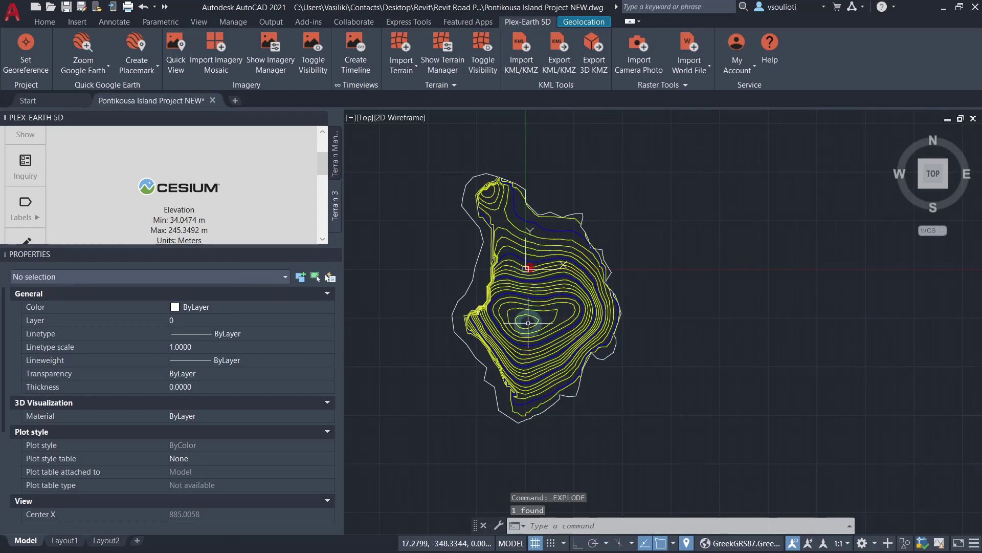
- Erase the outer island boundary polyline and save the drawing
left_click(479, 256)
mouse_move(479, 257)
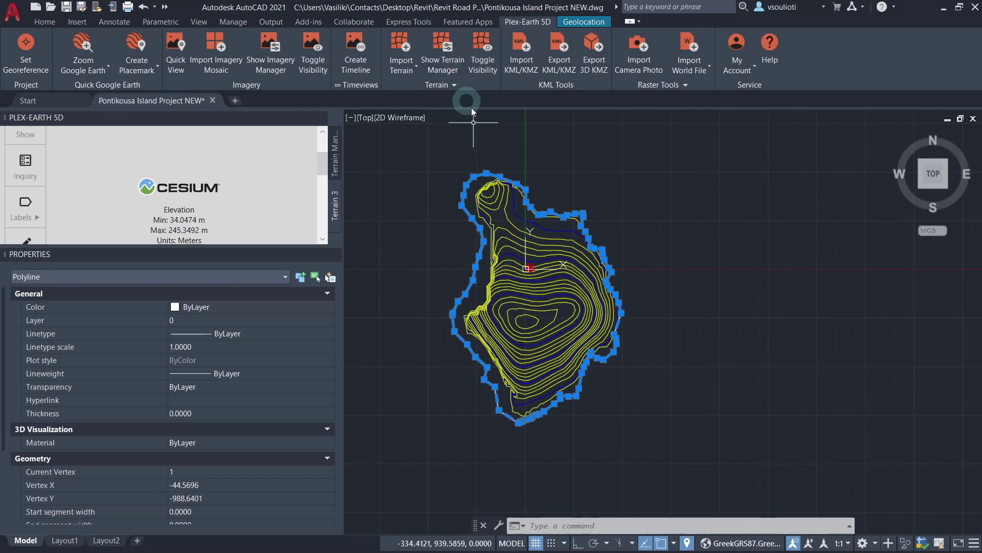
key("Delete")
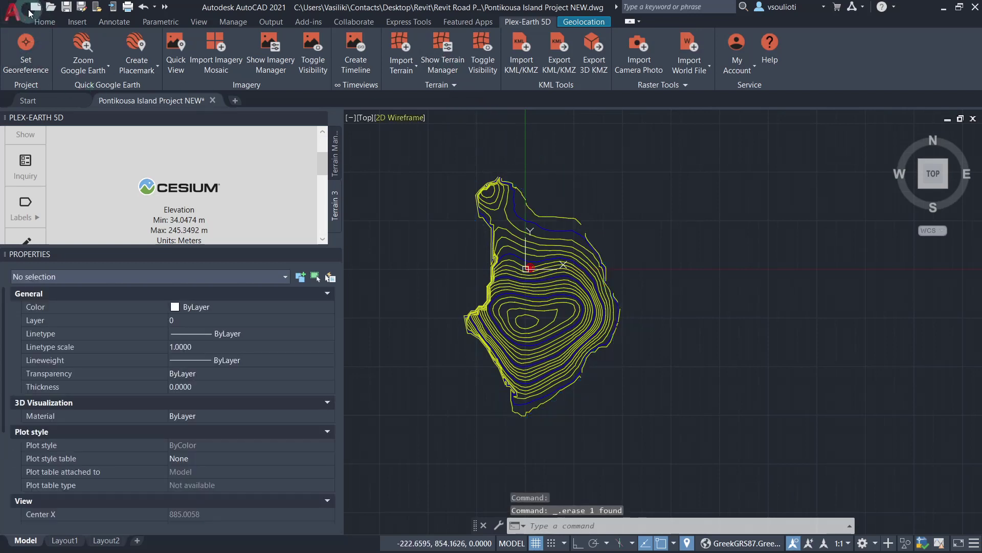
left_click(67, 8)
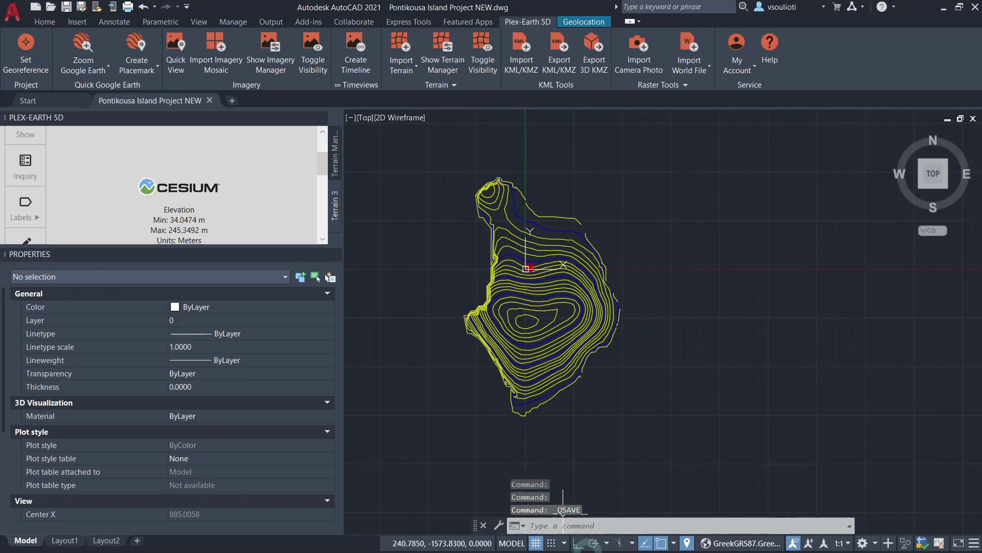
left_click(945, 9)
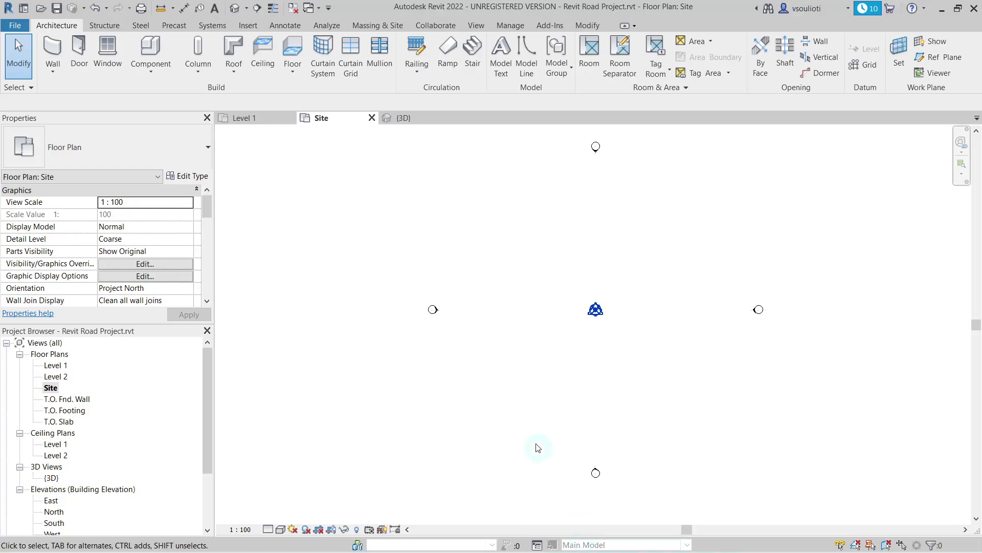
- Link Pontikousa Island Project NEW.dwg, Auto - Origin to Internal Origin, placed at Level 1
left_click(248, 25)
left_click(99, 56)
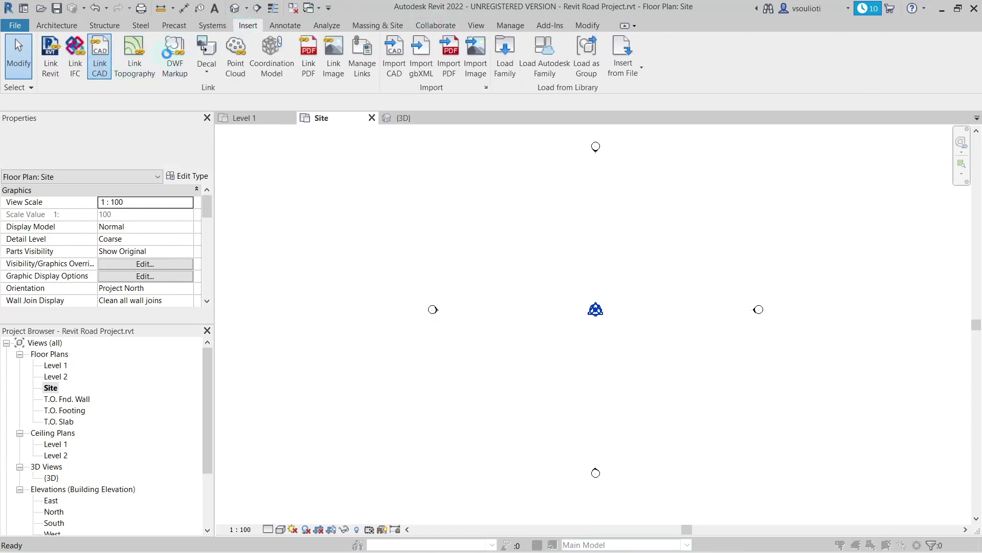
left_click(400, 165)
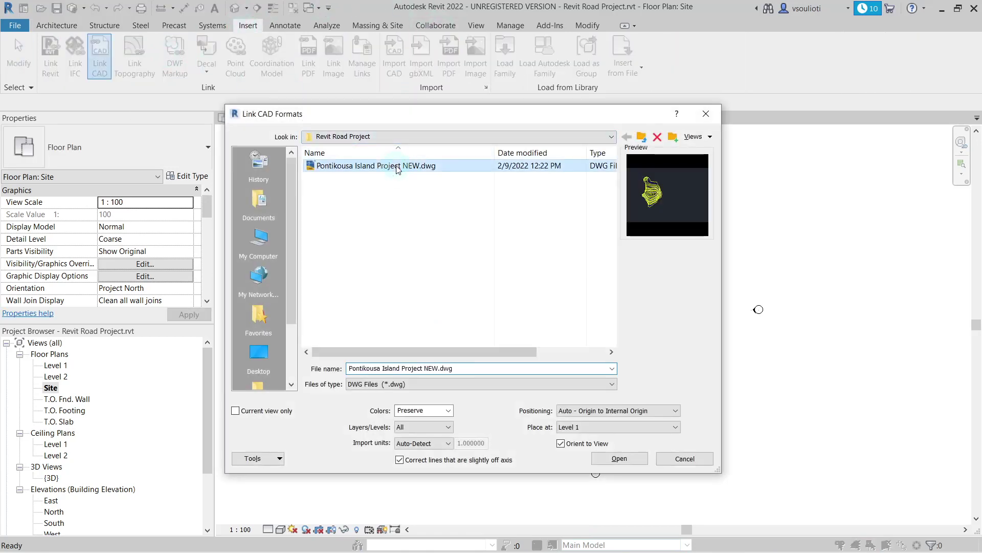
left_click_drag(500, 113, 551, 95)
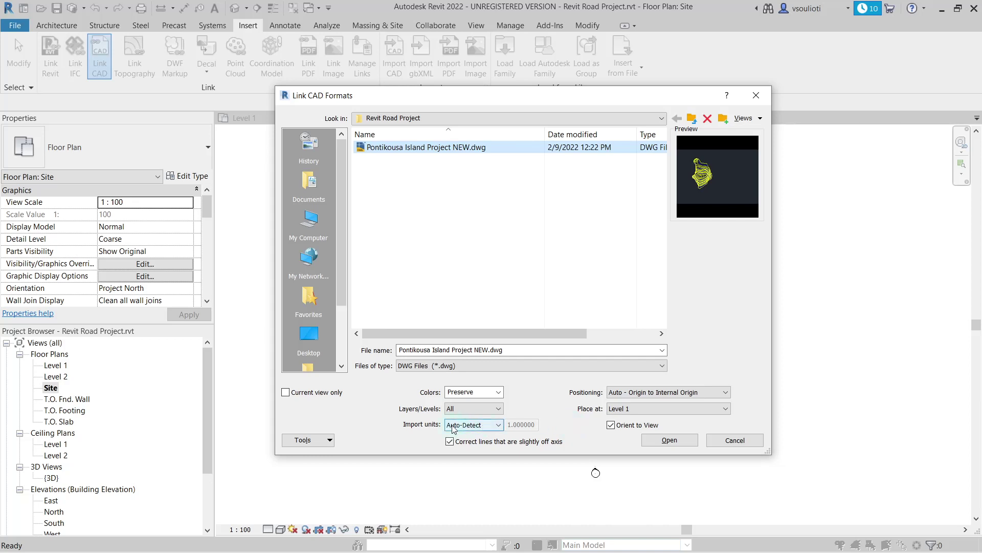
left_click(670, 441)
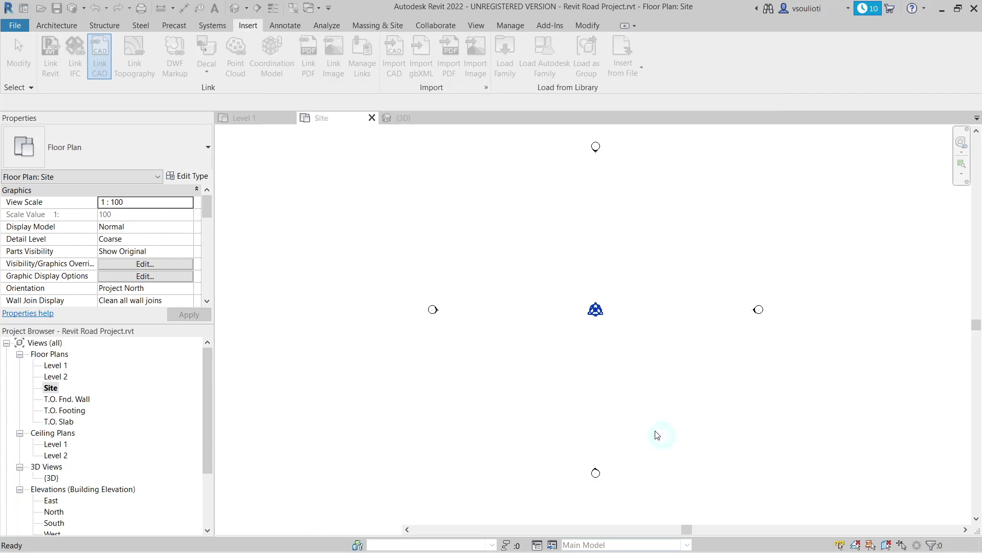
- Open the default {3D} view and zoom out to see the linked island contours
scroll(508, 349, "down", 6)
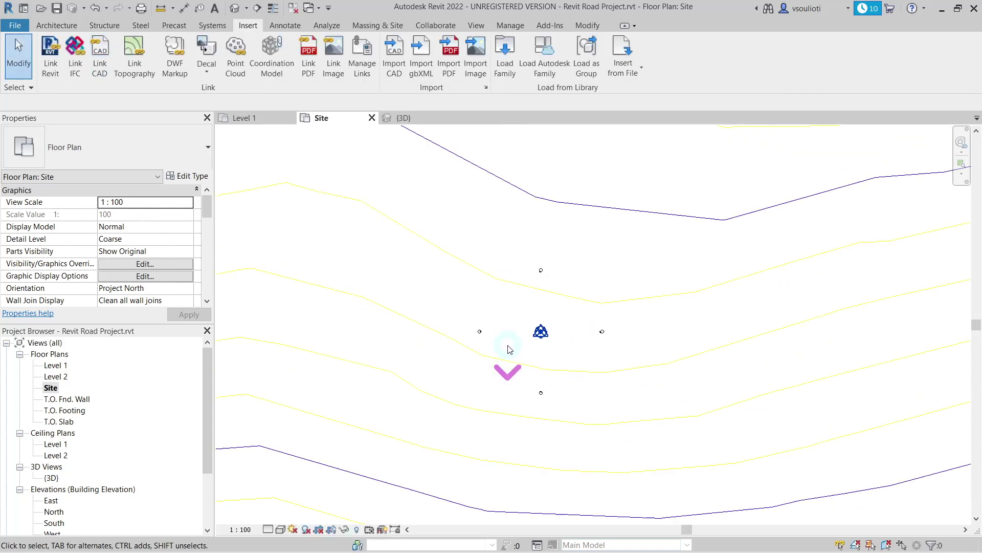
scroll(521, 374, "down", 5)
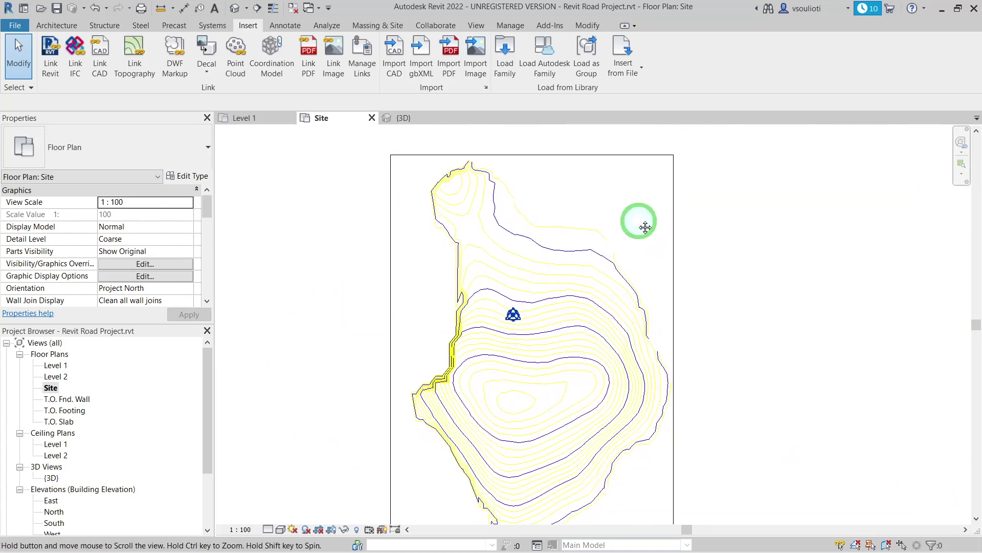
scroll(635, 219, "up", 1)
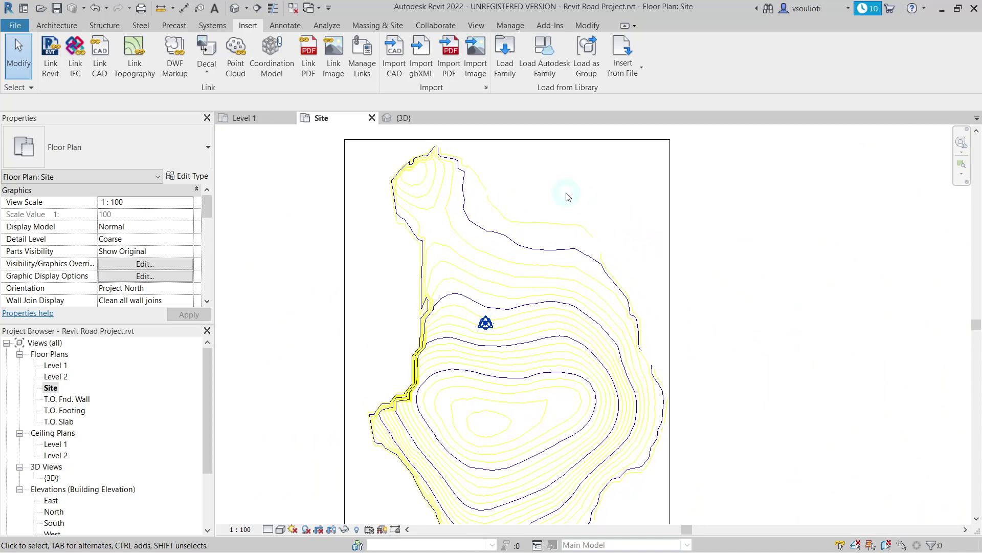
left_click(480, 28)
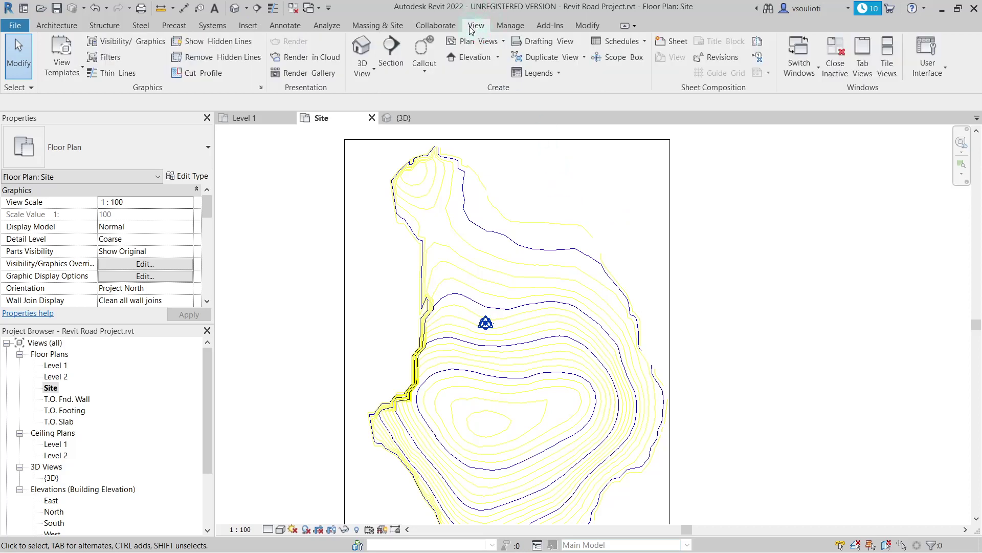
left_click(361, 47)
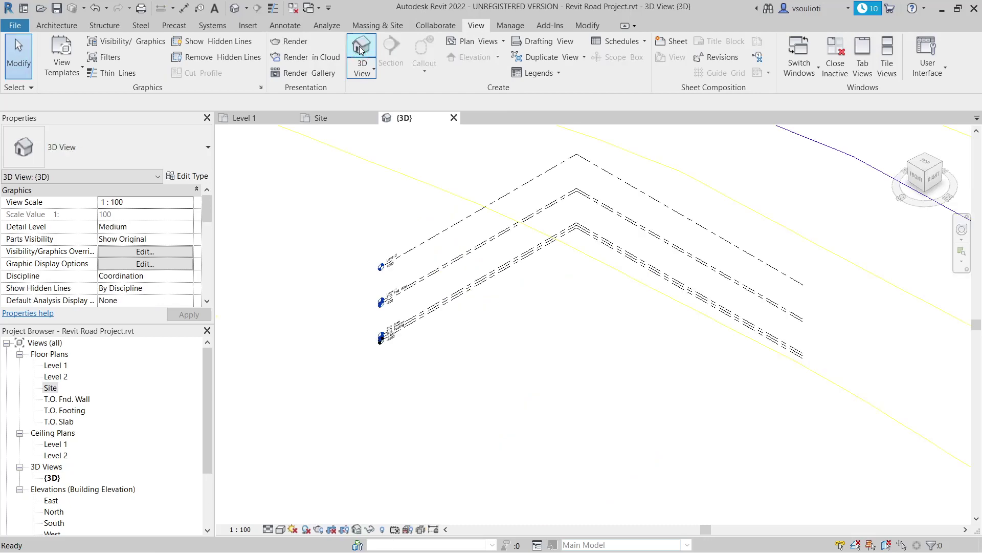
scroll(592, 285, "down", 6)
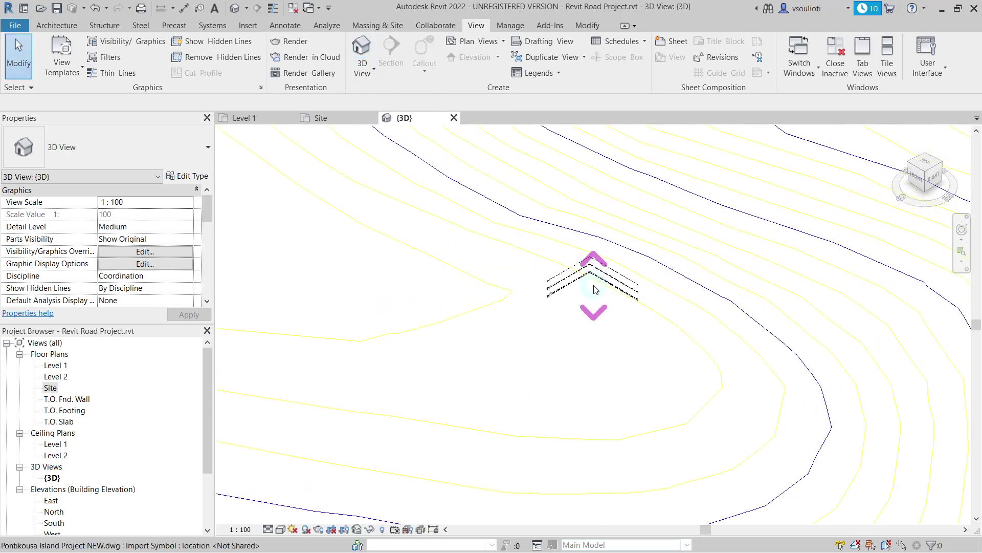
- Start a new toposurface using Create from Import > Select Import Instance
scroll(593, 289, "down", 8)
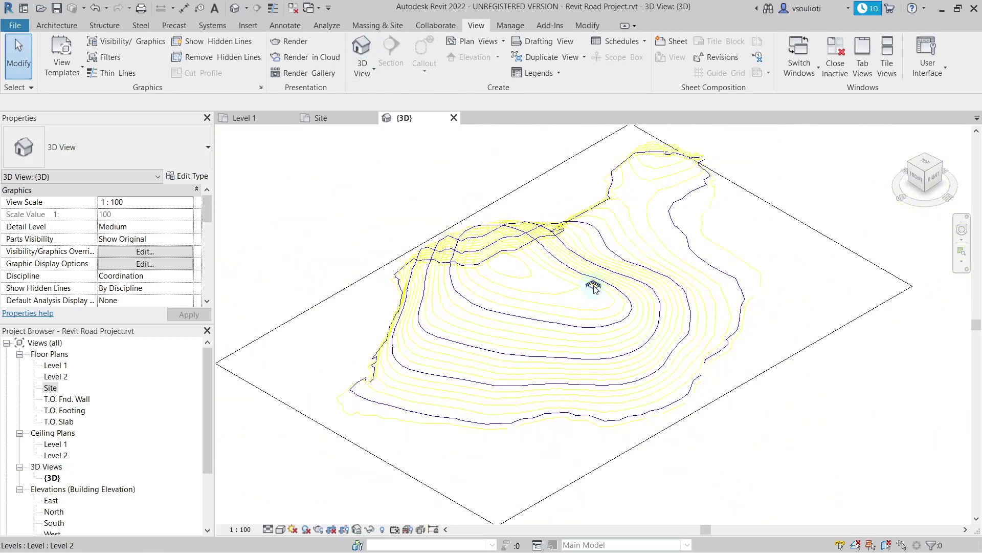
left_click(369, 27)
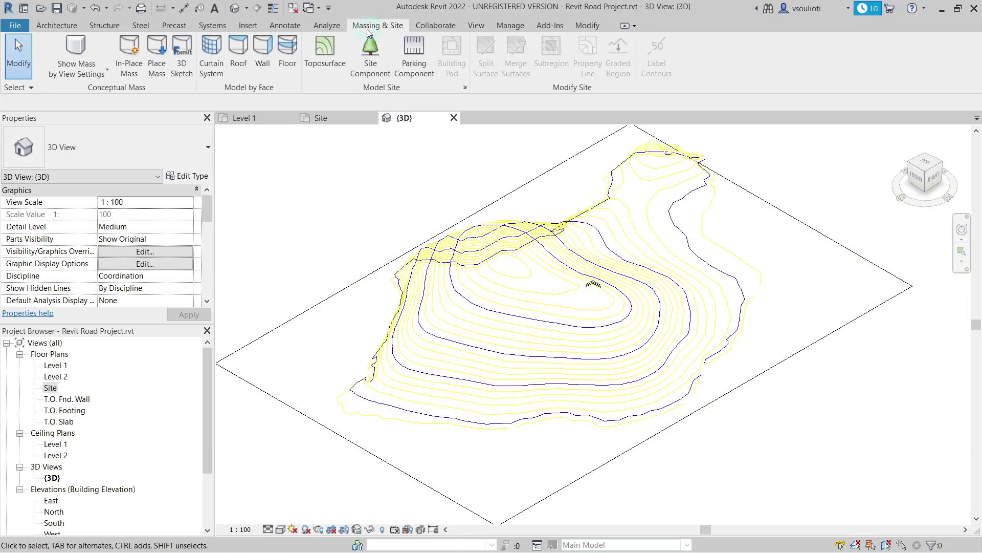
left_click(326, 57)
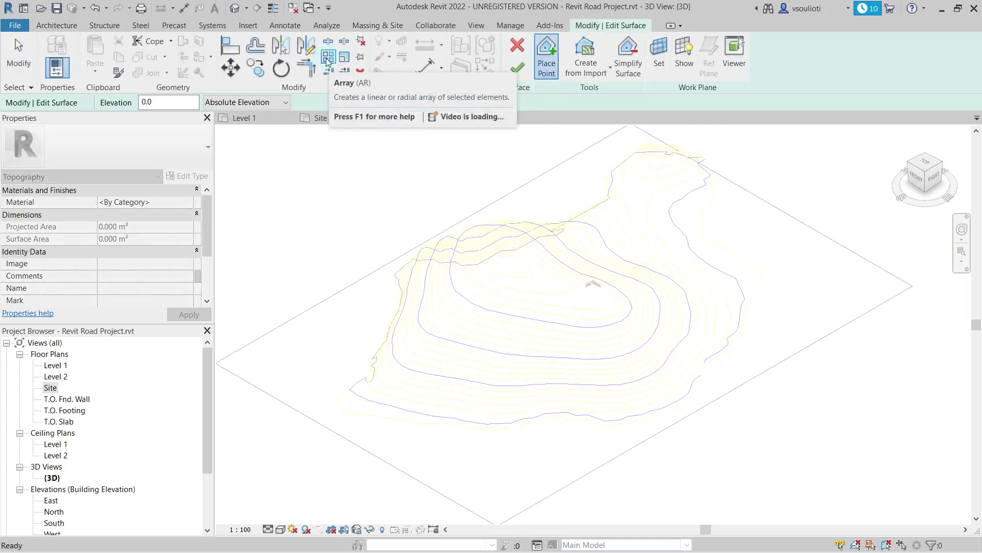
left_click(596, 75)
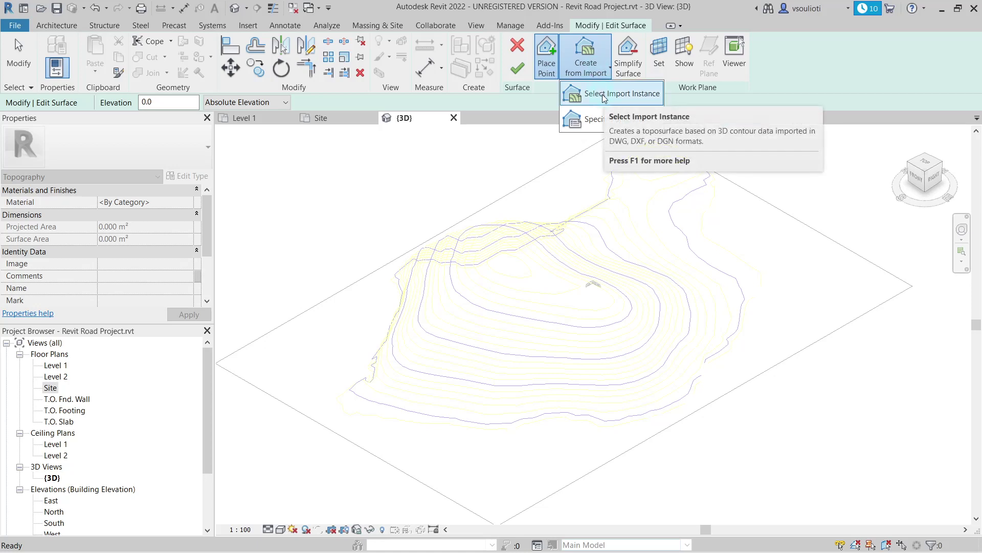
left_click(602, 94)
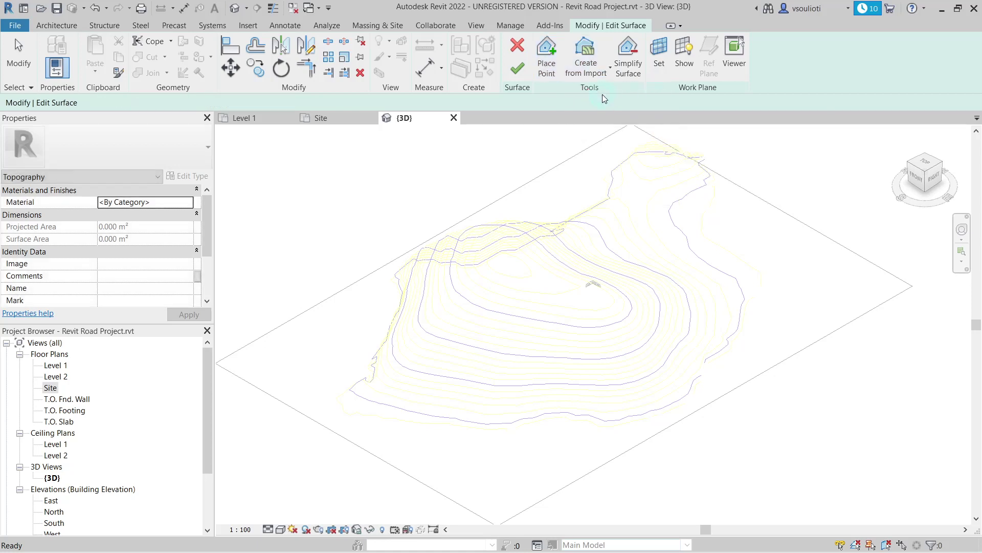
- Pick the linked DWG, excluding layers 0 and Plex-Earth Terrain, to add contour points
left_click(603, 248)
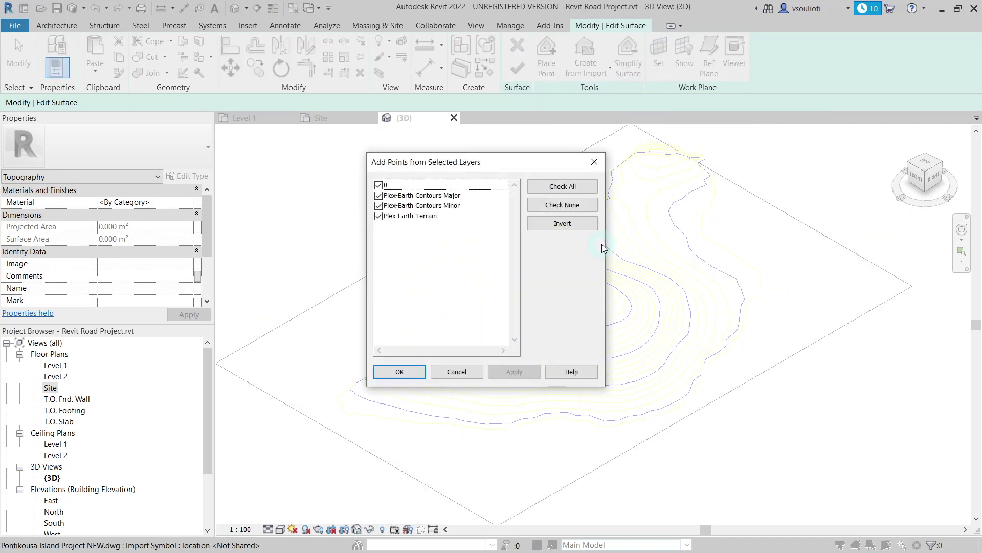
left_click_drag(503, 154, 510, 153)
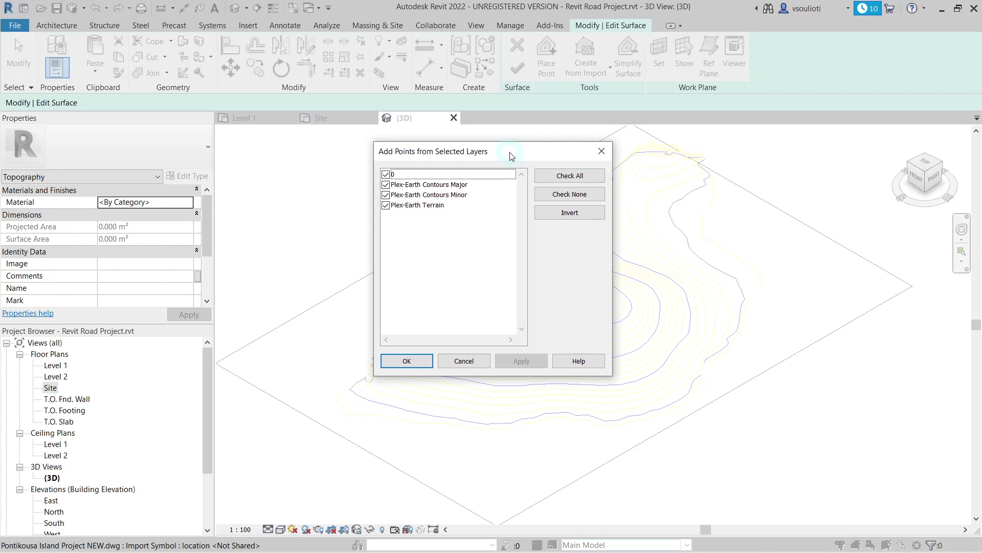
left_click(386, 175)
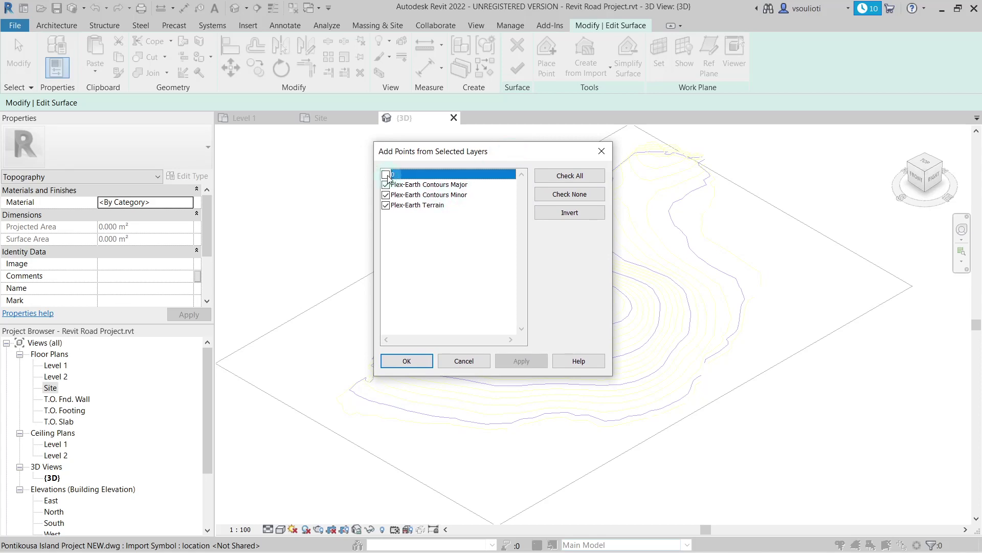
left_click(387, 206)
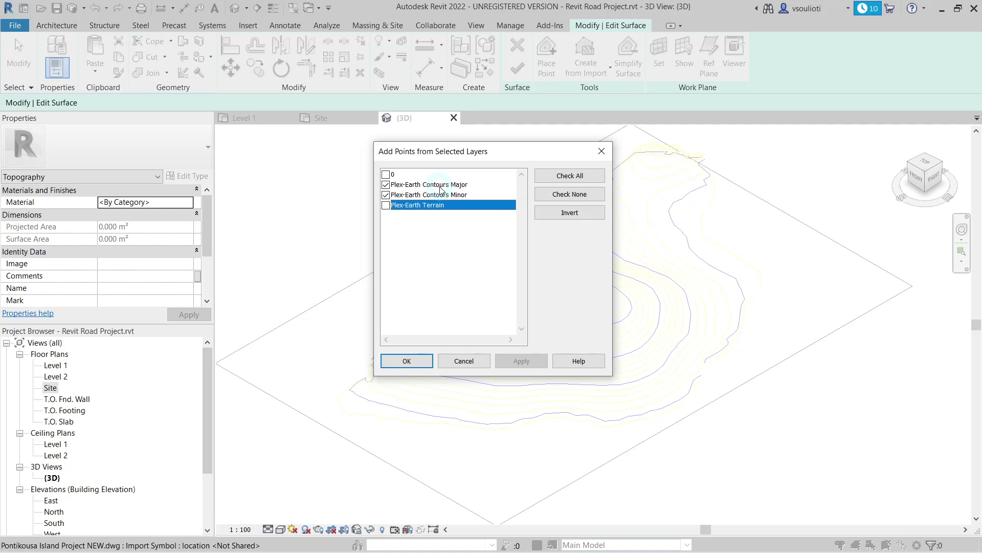
left_click(416, 360)
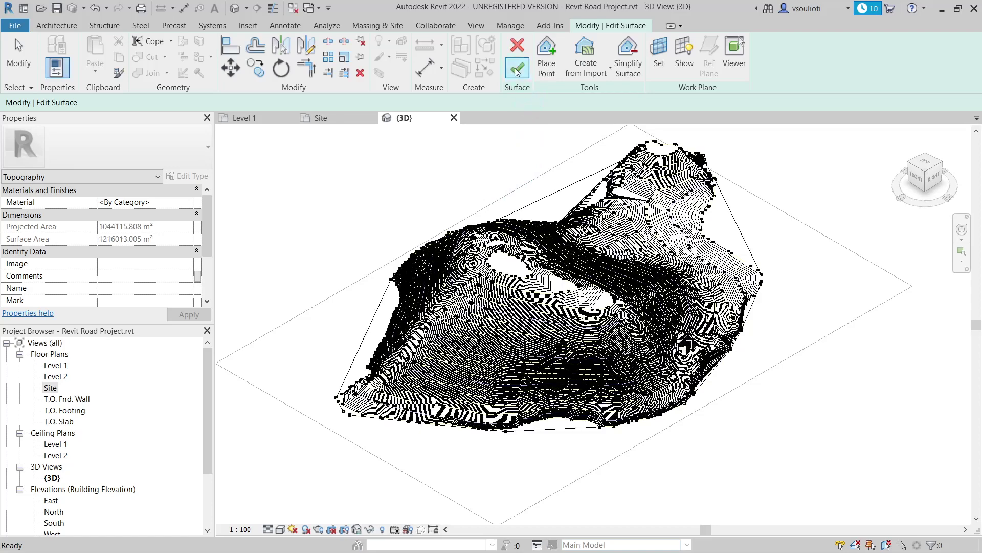
- Finish the toposurface and set the {3D} view's visual style to Realistic
left_click(517, 69)
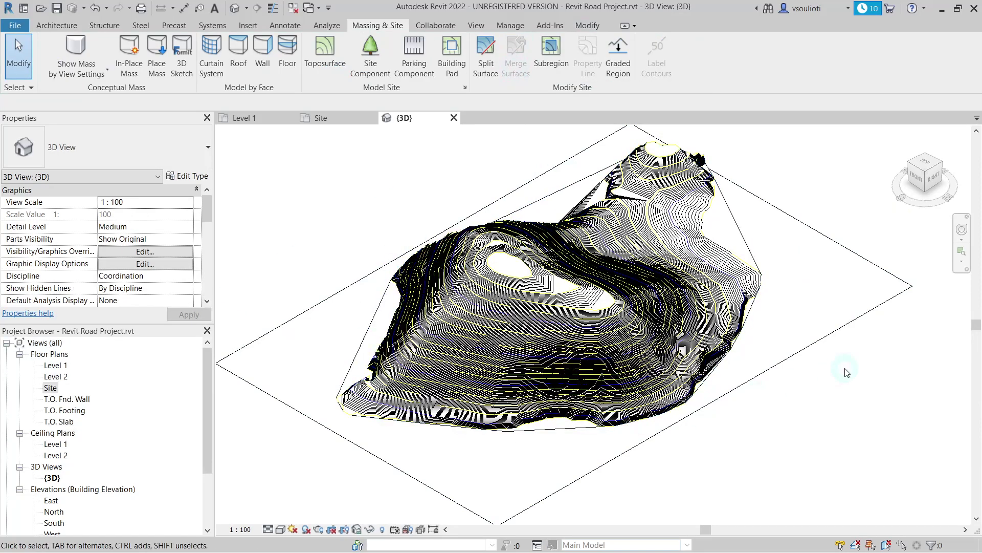
left_click(280, 529)
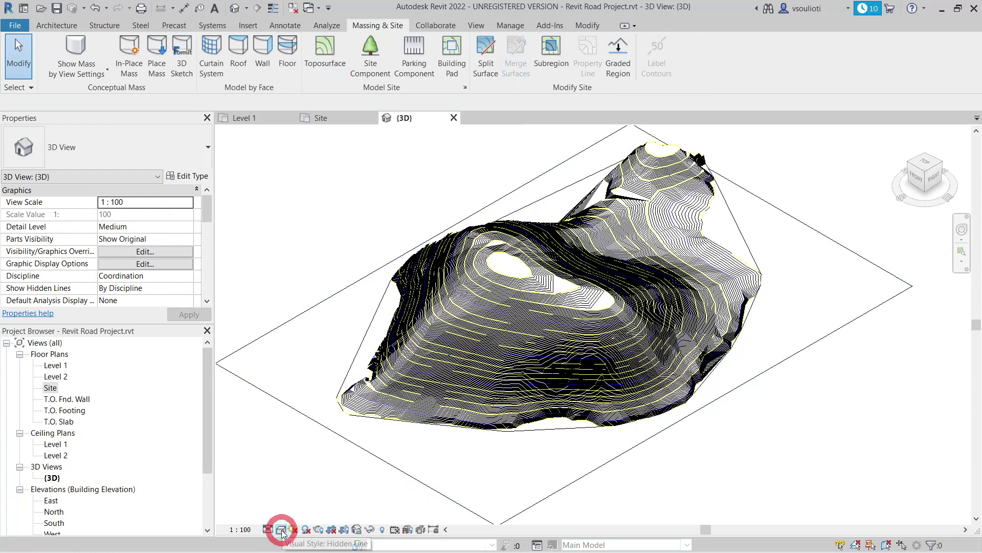
left_click(302, 518)
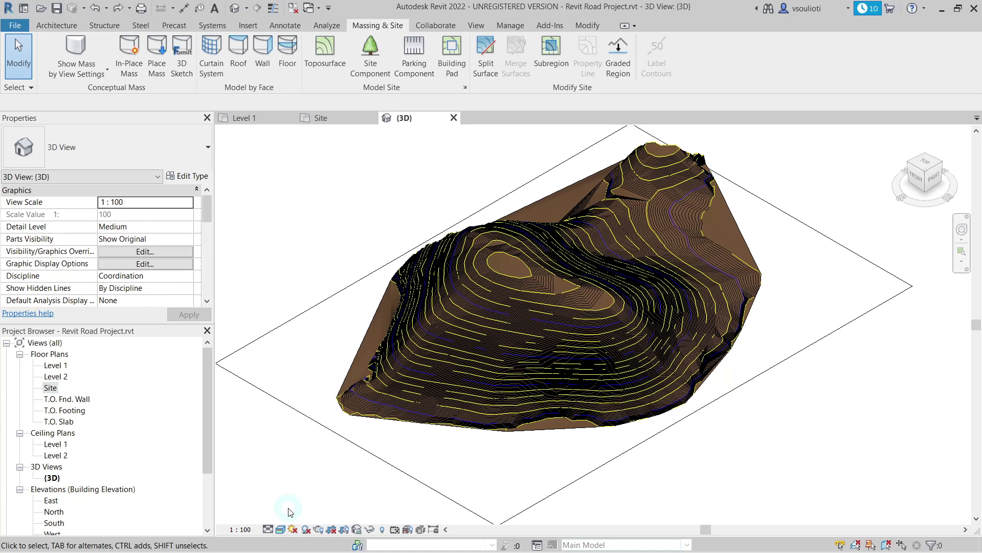
- Draw a chained detail-line road centreline across the contours in the Site plan, ending near the north edge
left_click(342, 117)
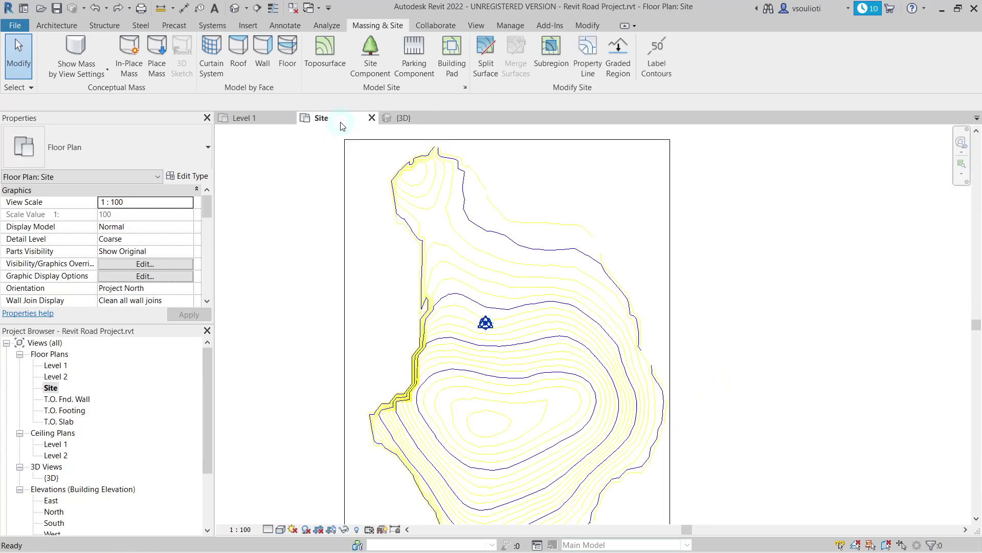
left_click(290, 26)
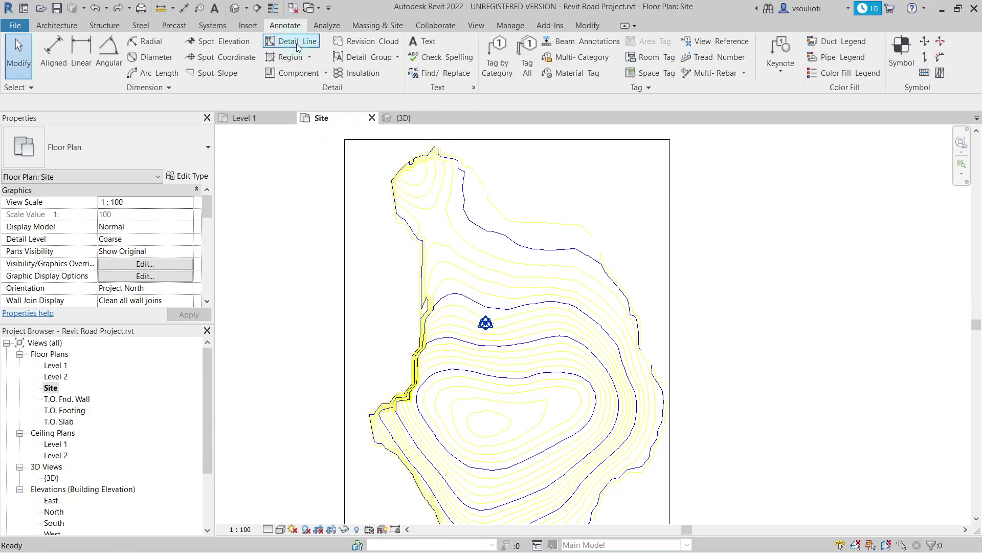
left_click(294, 41)
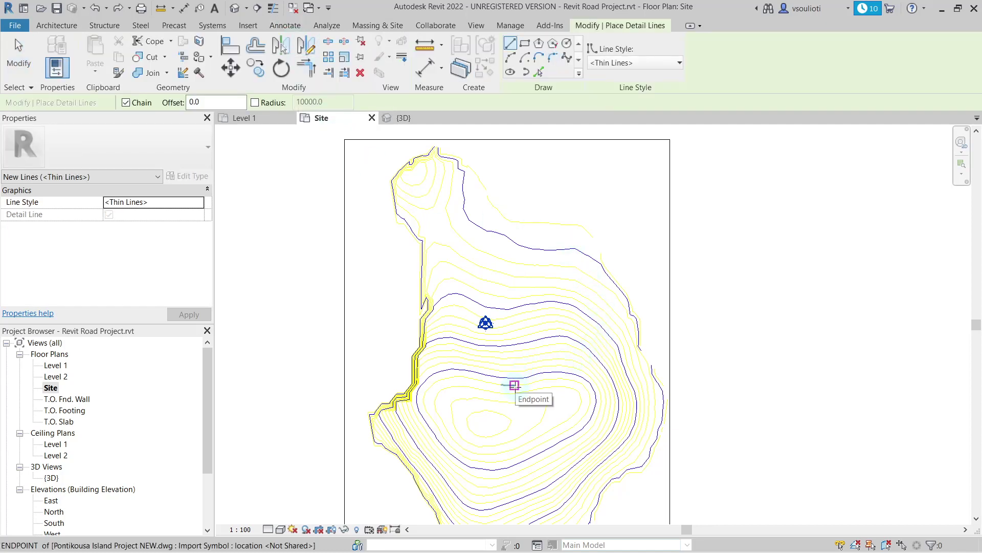
left_click(514, 385)
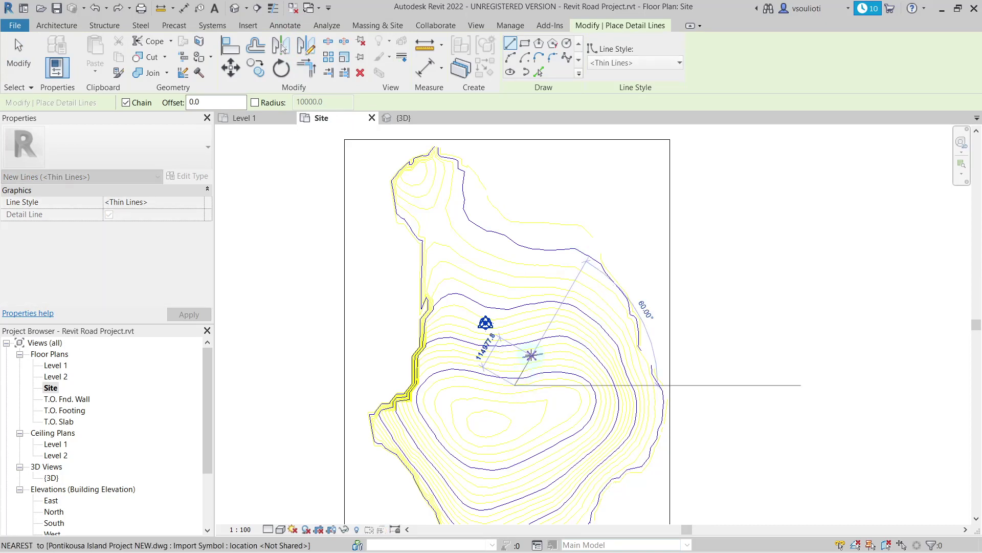
left_click(559, 328)
left_click(569, 291)
left_click(562, 250)
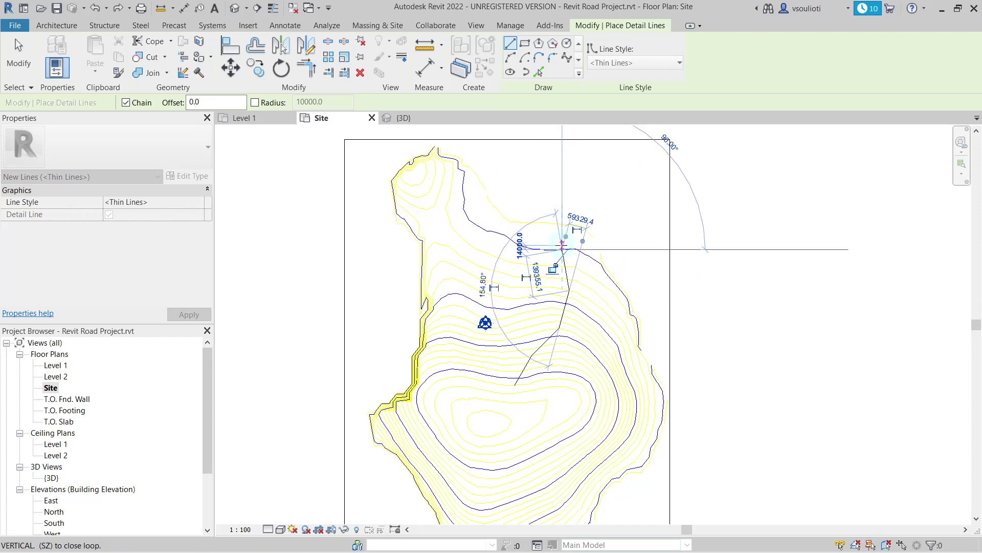
left_click(587, 189)
key("Escape")
key("Escape")
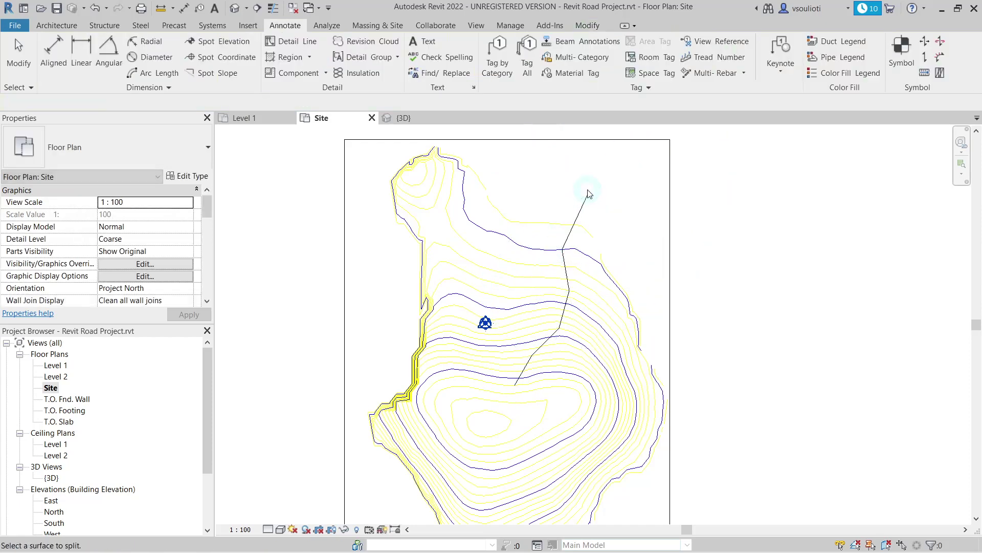
- Offset a copy of each centreline segment by 10000 to form the road's second edge
left_click(589, 26)
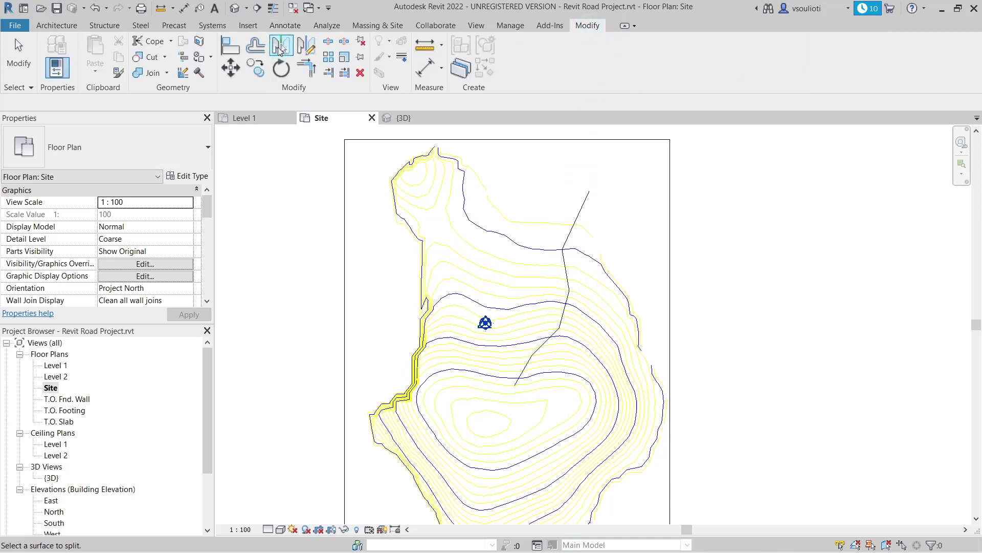
left_click(255, 46)
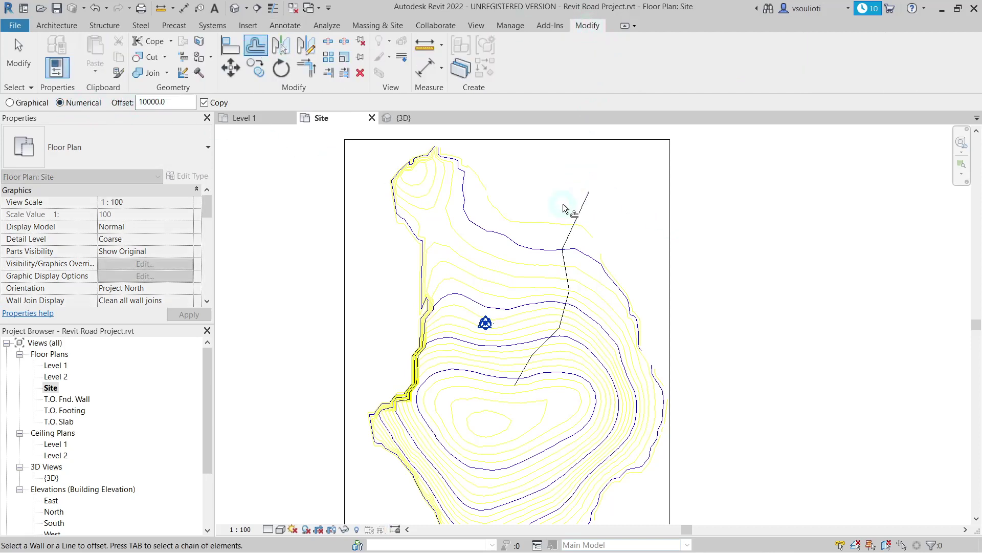
left_click(580, 215)
left_click(564, 271)
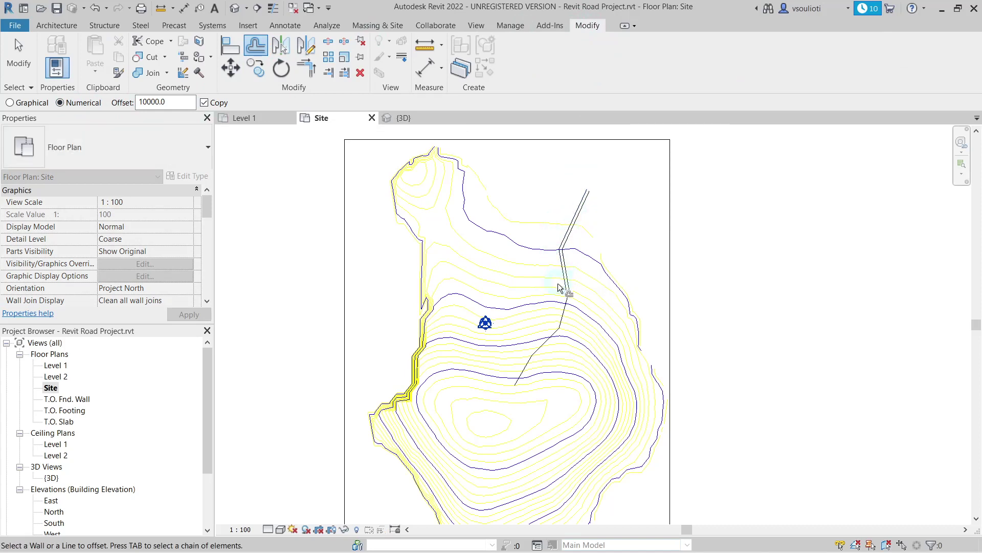
left_click(563, 309)
left_click(547, 342)
left_click(522, 372)
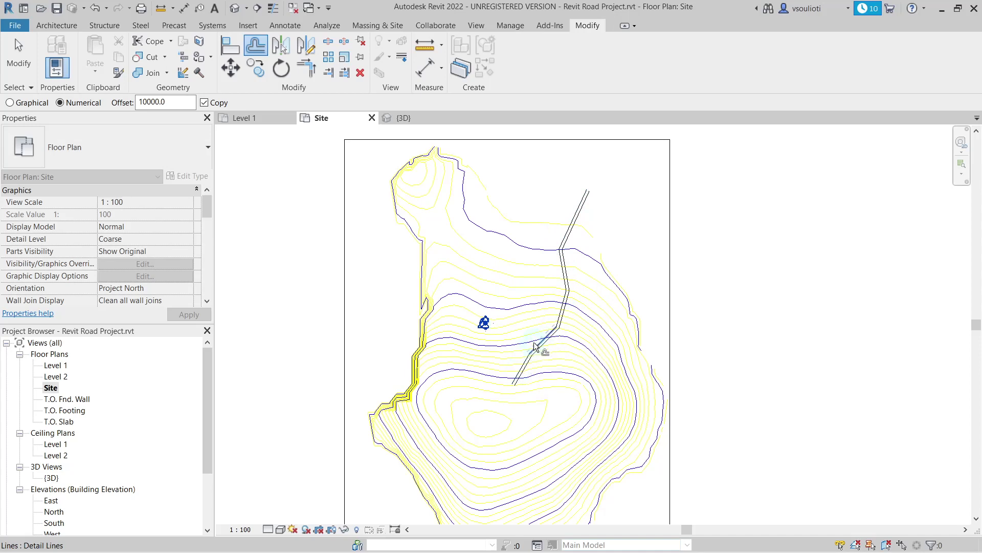
key("Escape")
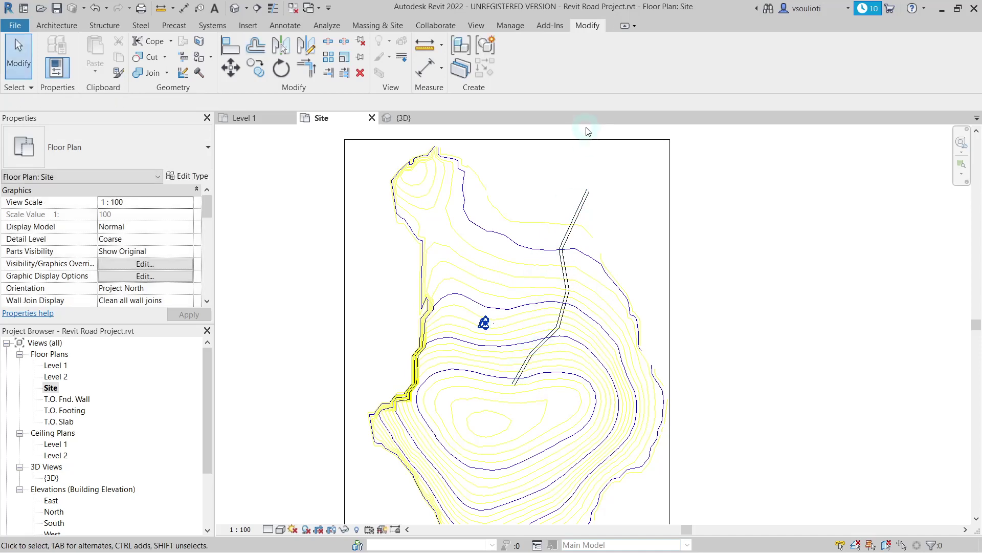
left_click(285, 25)
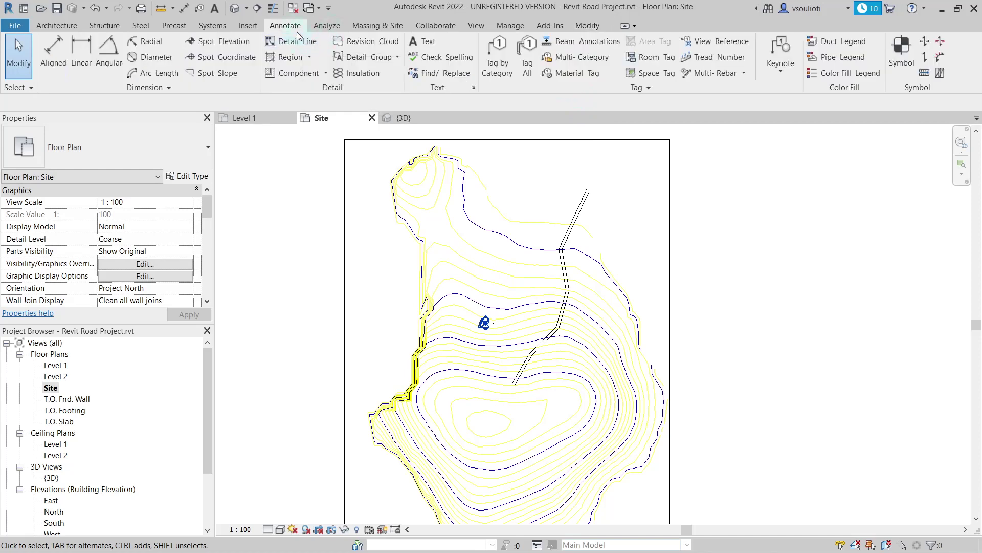
- Draw a short detail line joining the two road edges at the south end
left_click(297, 41)
scroll(532, 394, "up", 5)
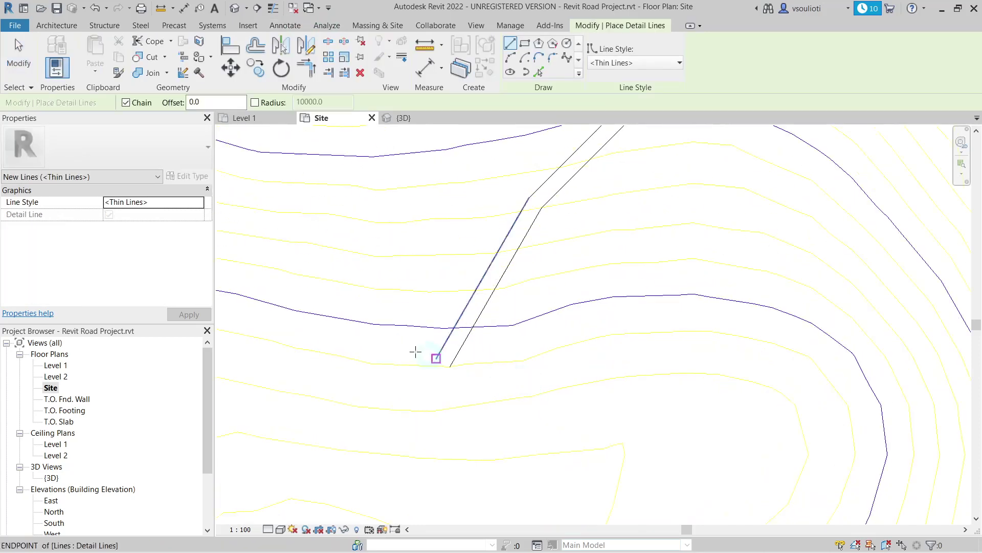
left_click(436, 358)
left_click(450, 366)
key("Escape")
key("Escape")
key("o")
key("f")
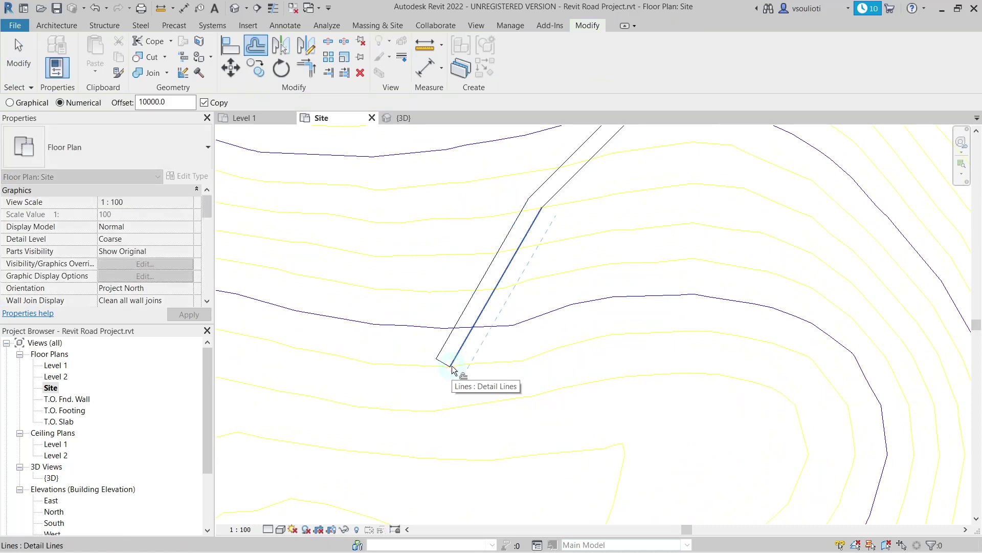
key("Escape")
scroll(511, 317, "down", 3)
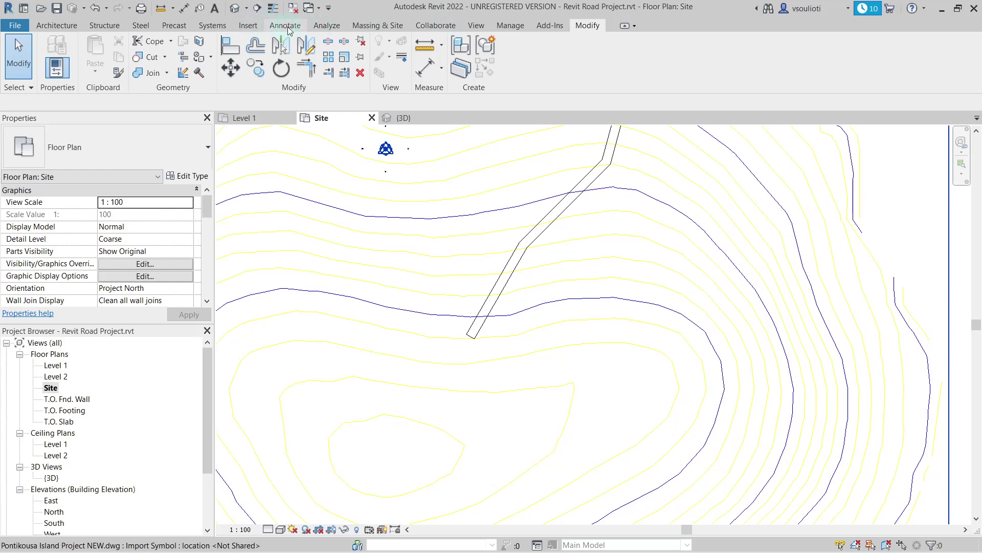
- Set the detail-line tool to Fillet Arc with a fixed 20000 radius
left_click(276, 27)
left_click(288, 38)
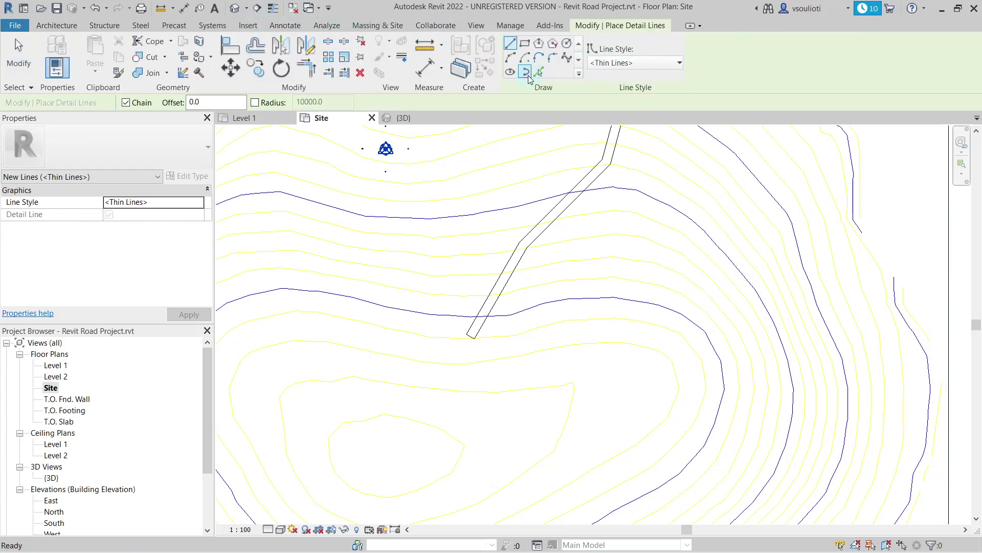
left_click(552, 58)
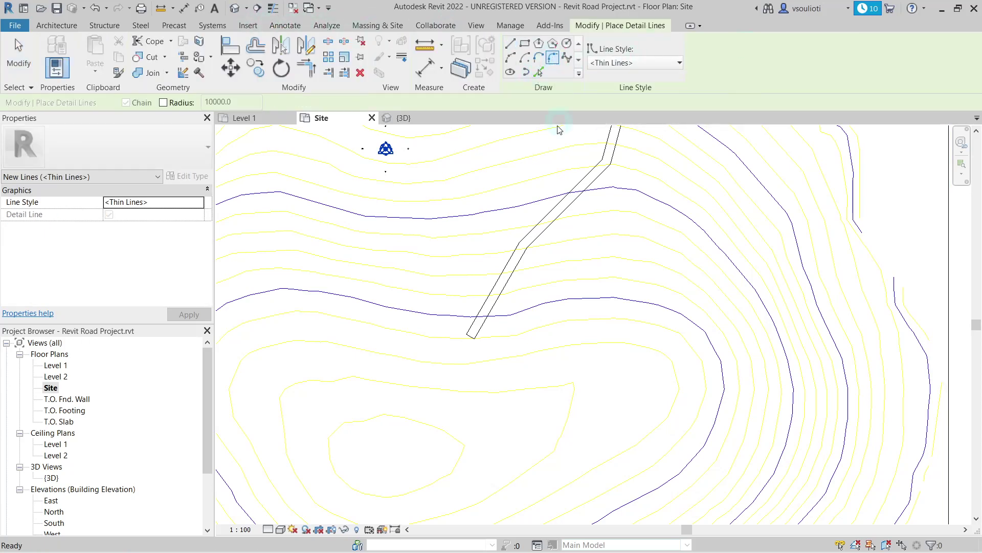
left_click(171, 104)
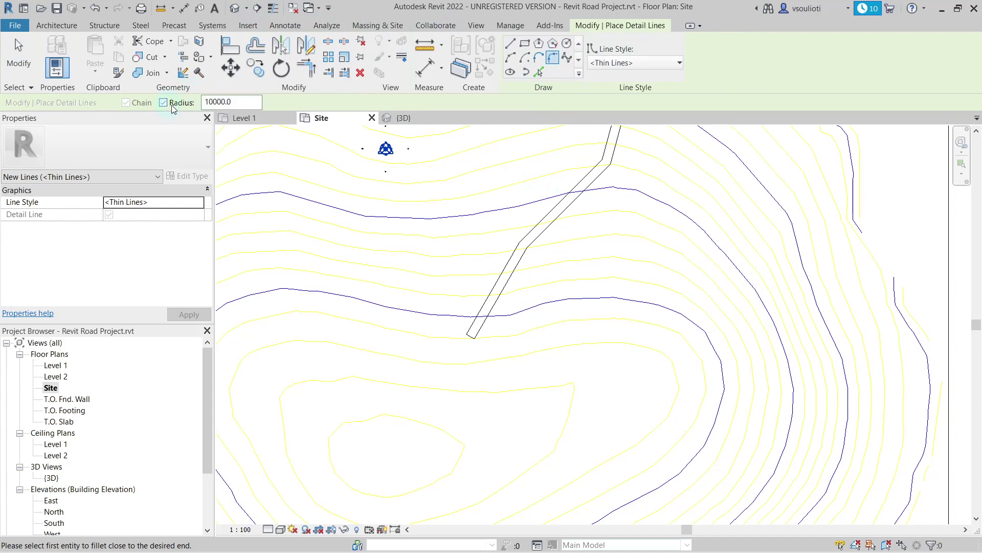
left_click(212, 101)
key("BackSpace")
type("2")
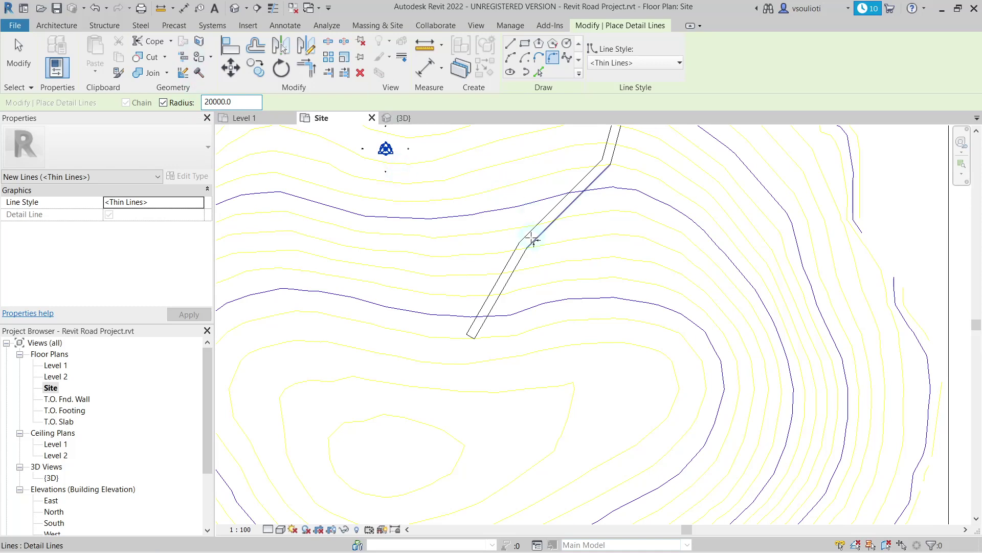
scroll(522, 239, "up", 2)
- Round the first road bend with a 20000-radius fillet arc
left_click(509, 257)
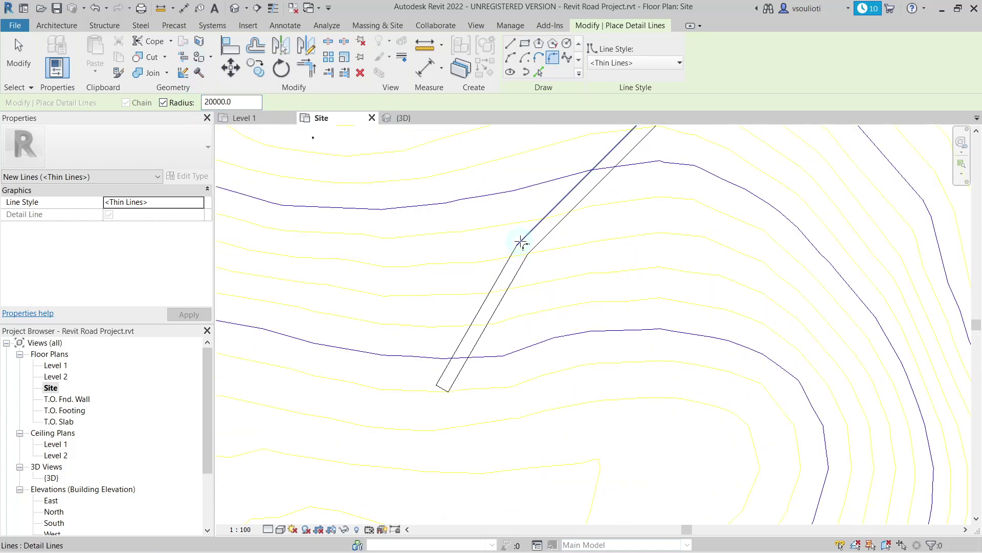
left_click(523, 243)
left_click(534, 248)
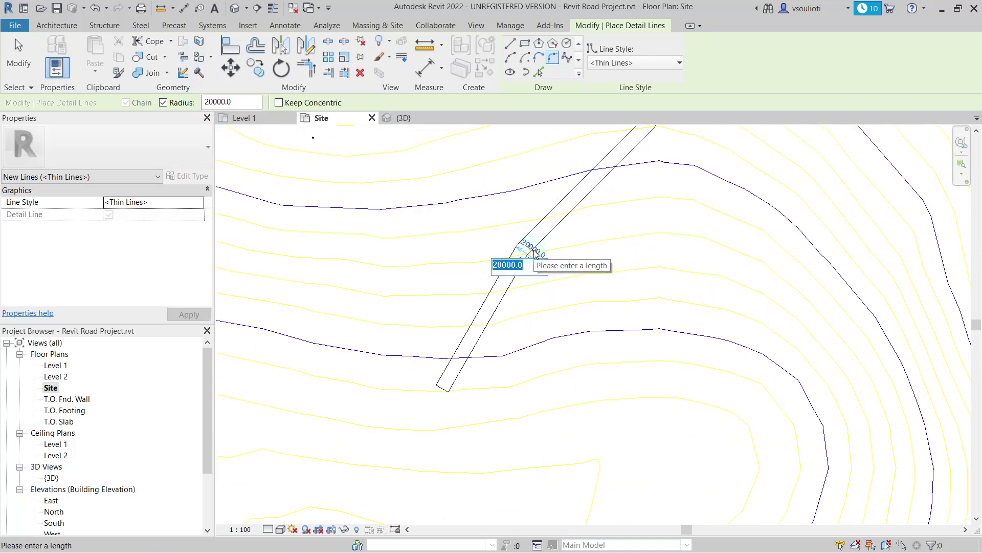
key("Return")
- Fillet the remaining road bends, including the upper corner, with 20000-radius arcs
middle_click_drag(522, 263, 601, 276)
left_click(603, 277)
middle_click_drag(685, 189, 666, 310)
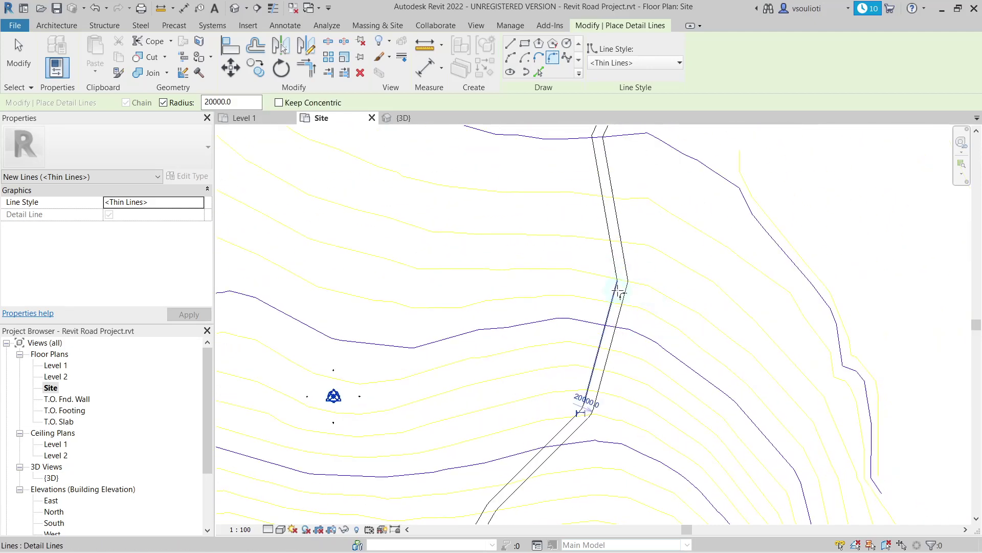
left_click(616, 289)
left_click(613, 261)
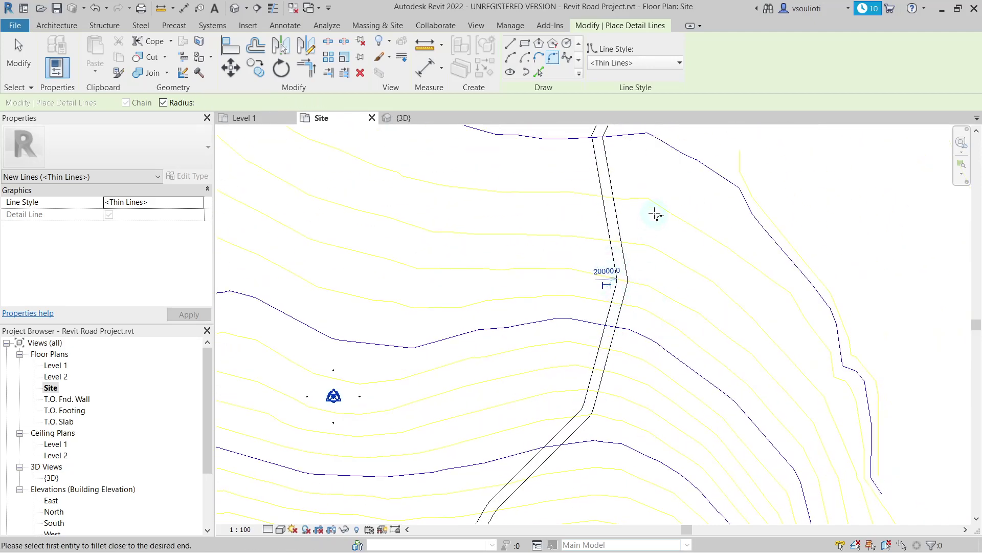
middle_click_drag(631, 183, 626, 299)
left_click(599, 266)
left_click(608, 237)
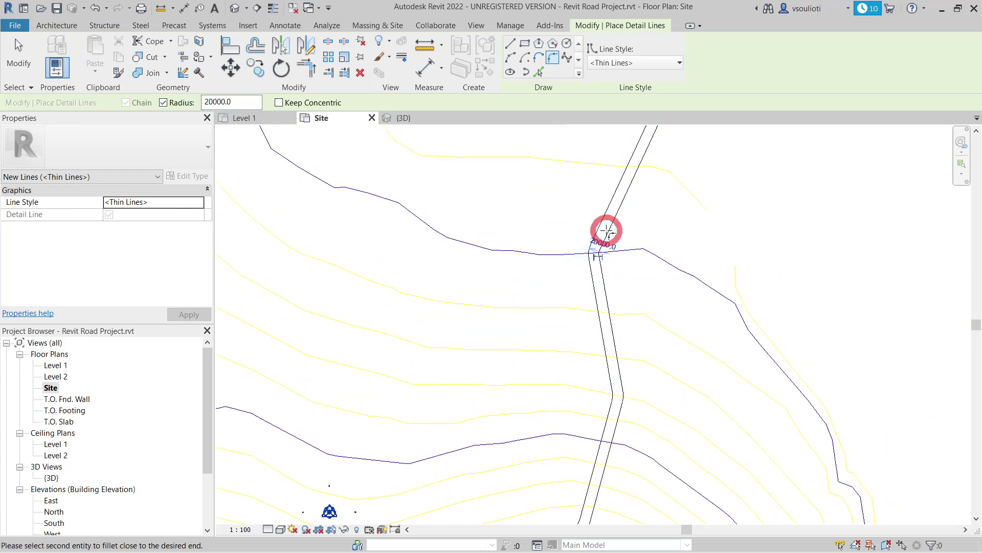
scroll(679, 219, "down", 2)
middle_click_drag(680, 219, 702, 242)
scroll(694, 239, "down", 1)
scroll(696, 238, "down", 1)
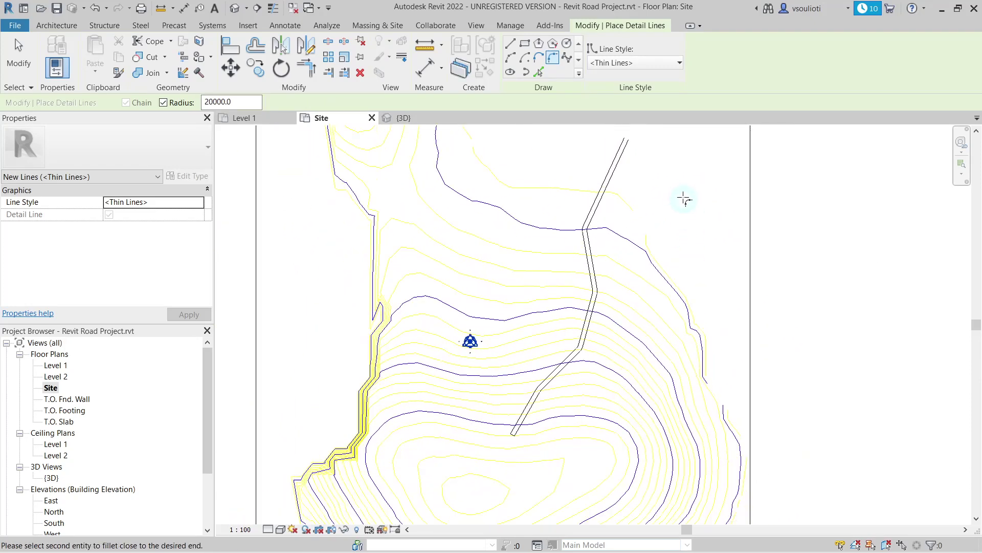
key("Escape")
key("Escape")
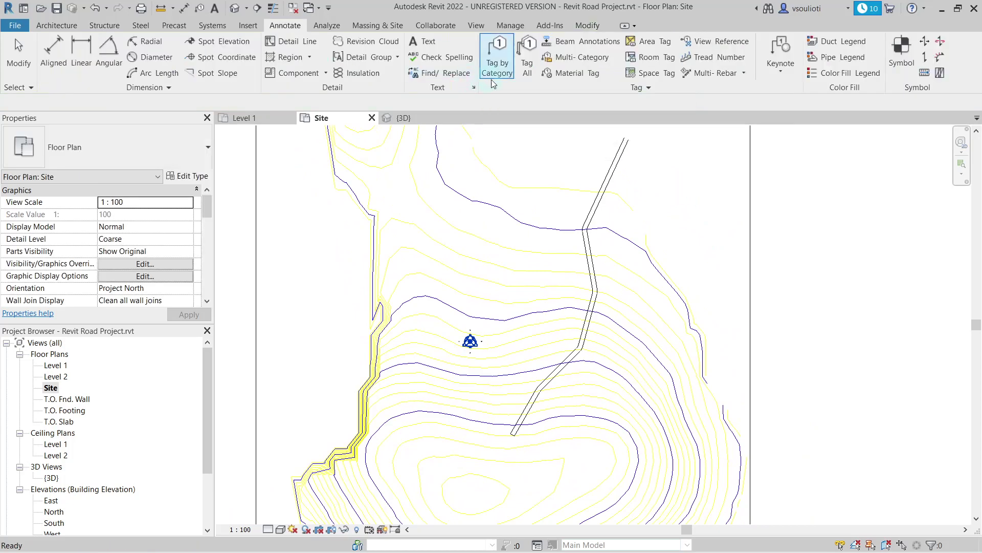
- Start Split Surface from Massing & Site and pick the toposurface in the {3D} view
left_click(385, 26)
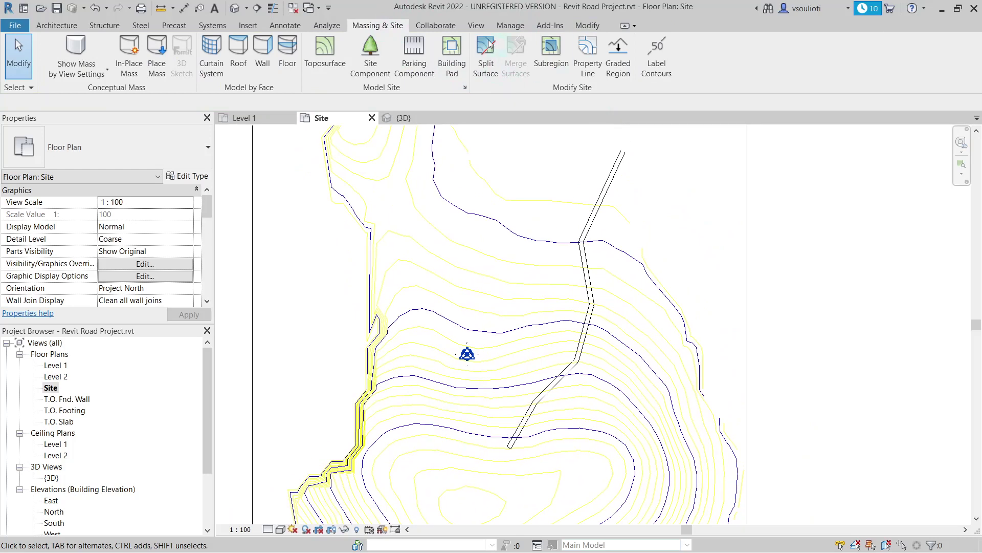
left_click(485, 57)
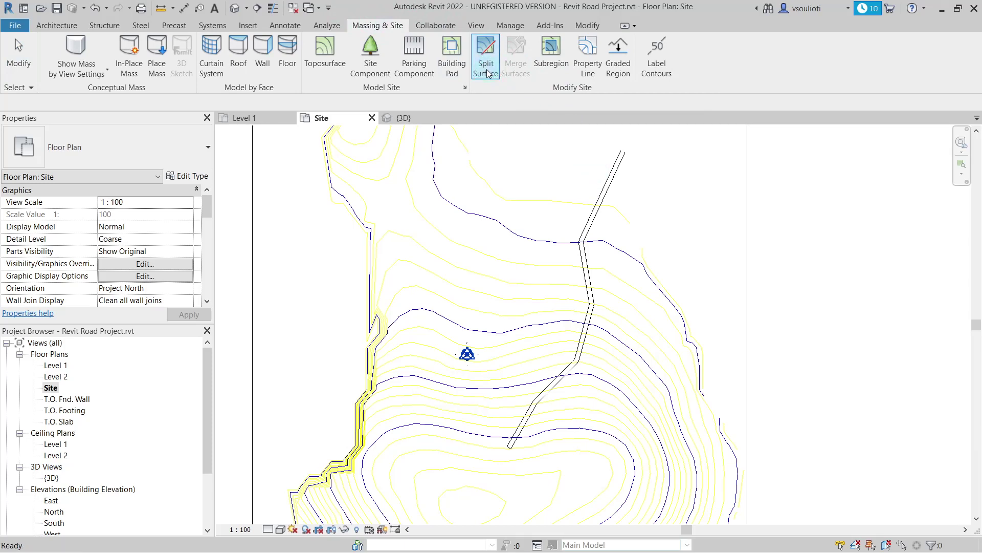
left_click(421, 118)
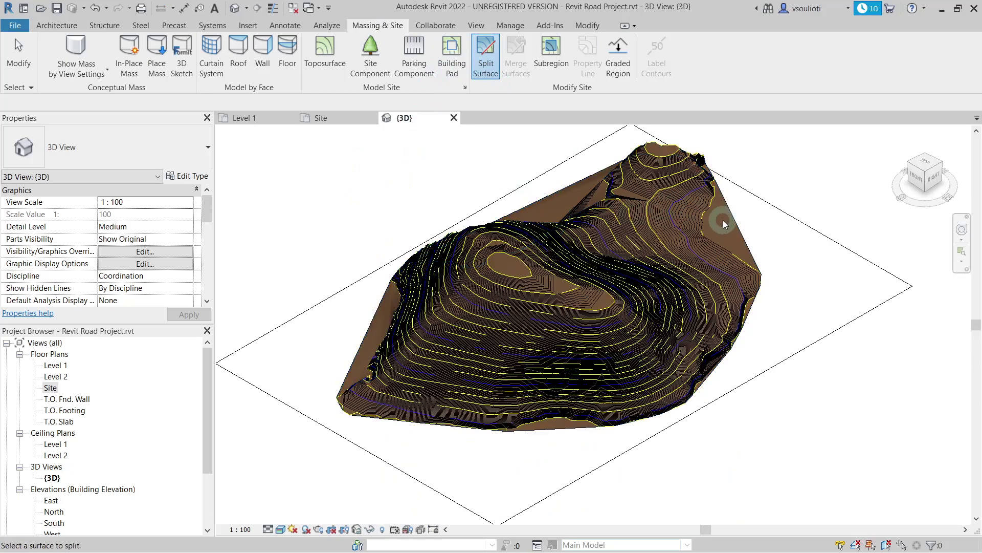
left_click(737, 241)
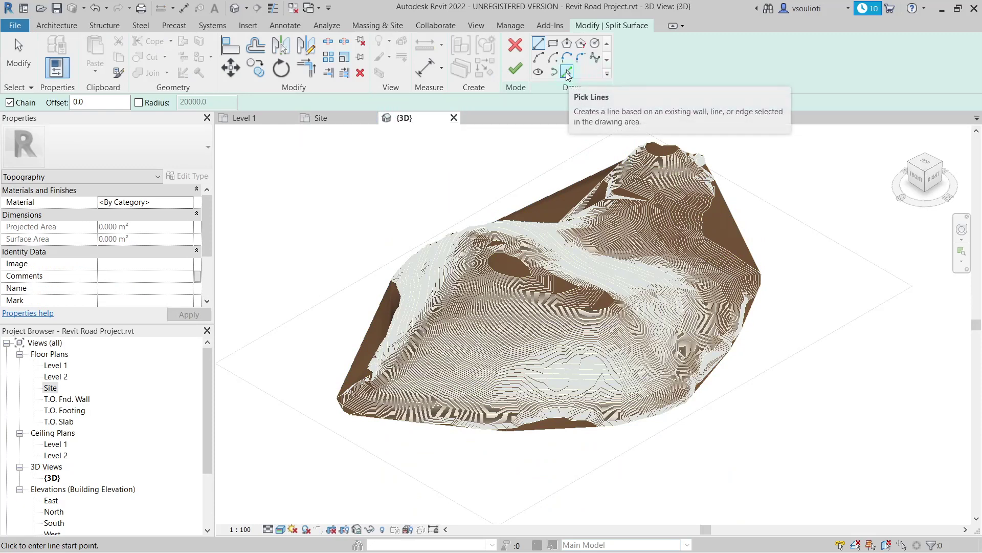
- Choose Pick Lines and zoom into the road in the Site plan
left_click(567, 73)
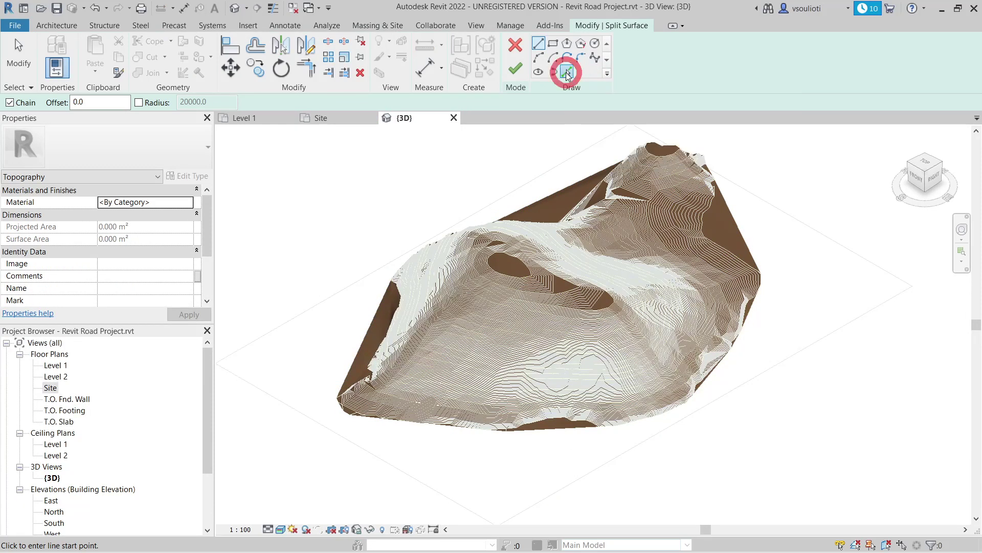
left_click(328, 120)
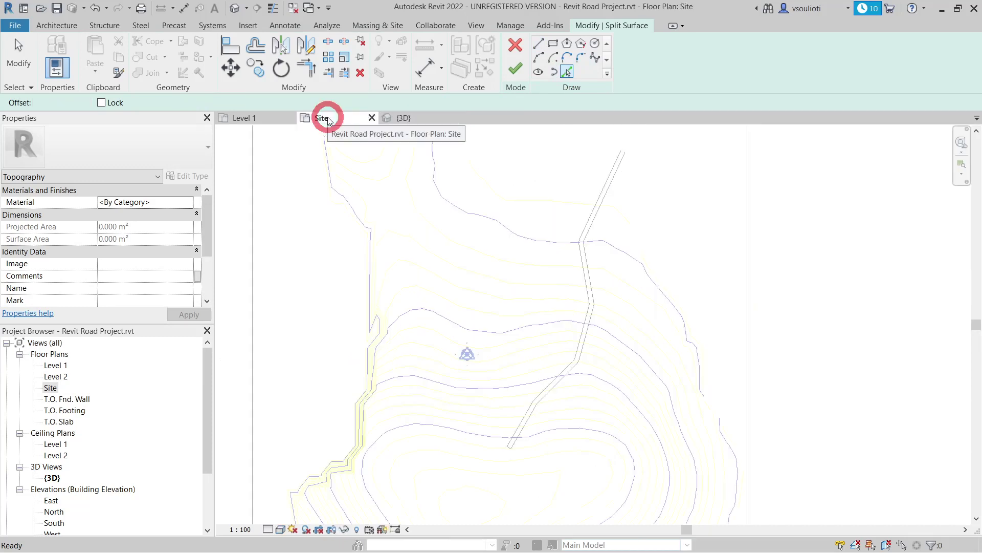
scroll(644, 214, "up", 1)
scroll(643, 213, "up", 1)
scroll(629, 201, "up", 1)
- Pick the road's edge detail lines as the split boundary
left_click(551, 176)
scroll(468, 325, "up", 1)
scroll(543, 383, "up", 1)
middle_click_drag(543, 383, 703, 211)
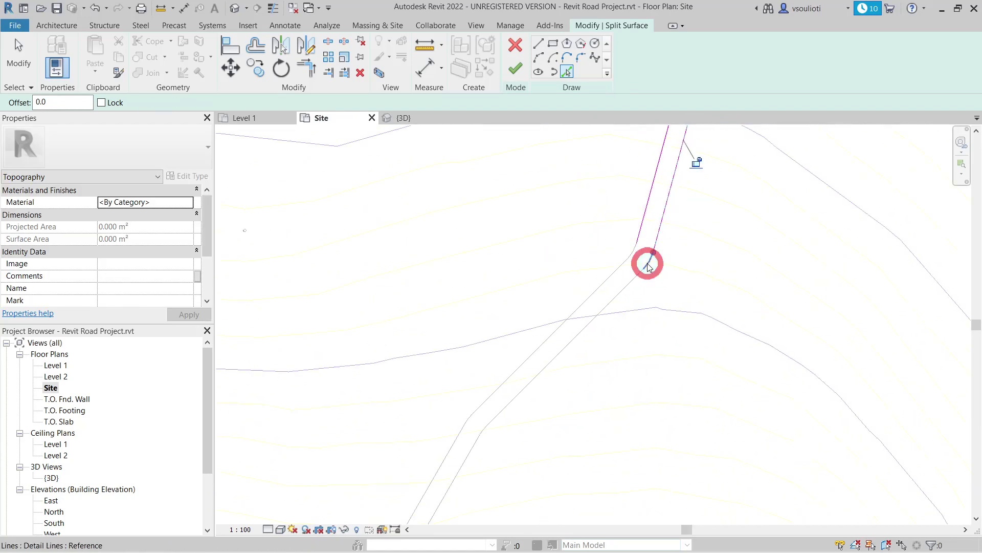
left_click(620, 271)
left_click(559, 354)
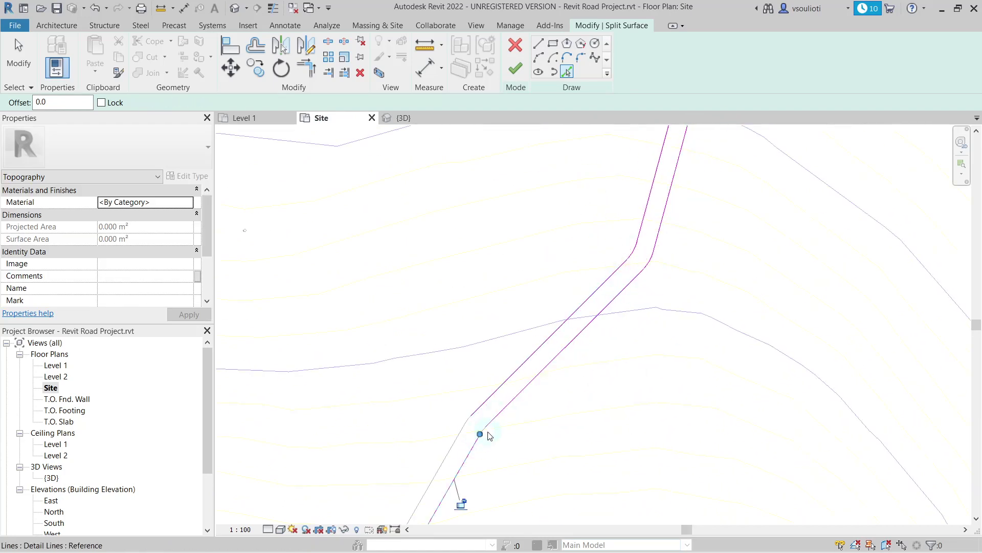
scroll(481, 439, "up", 1)
middle_click_drag(461, 450, 599, 209)
scroll(554, 467, "down", 2)
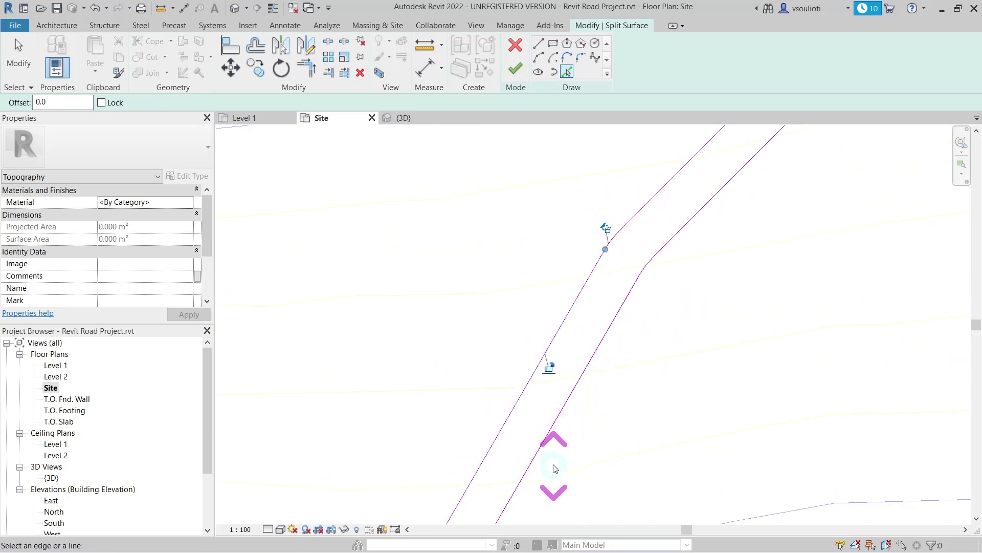
- Finish the split, separating the road strip from the toposurface
left_click(516, 68)
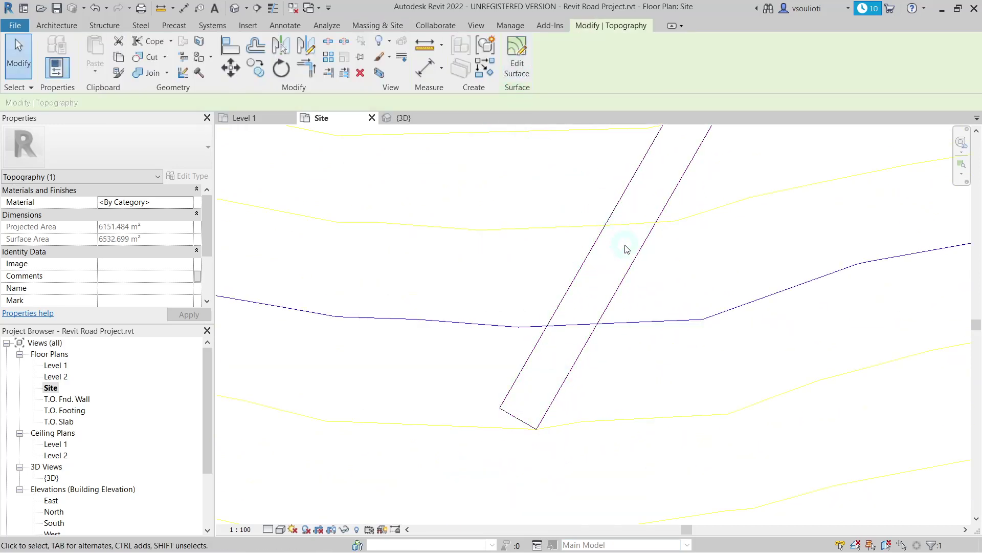
scroll(621, 285, "down", 4)
scroll(619, 292, "down", 3)
mouse_move(757, 158)
middle_mouse_down()
mouse_move(642, 225)
mouse_move(656, 208)
mouse_move(634, 219)
middle_mouse_up()
- In the {3D} view, open the Material Browser for the road strip
left_click(409, 118)
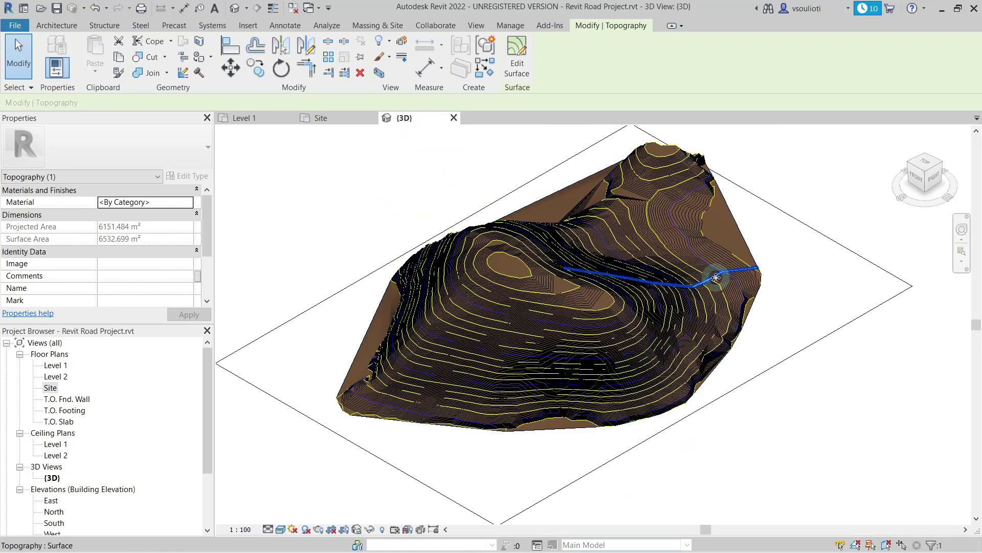
scroll(712, 281, "up", 5)
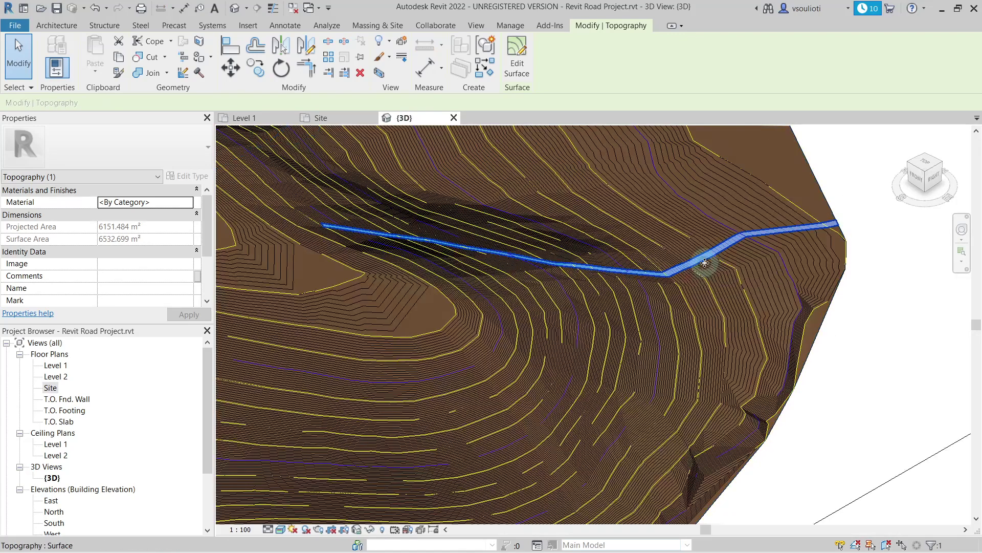
mouse_move(190, 204)
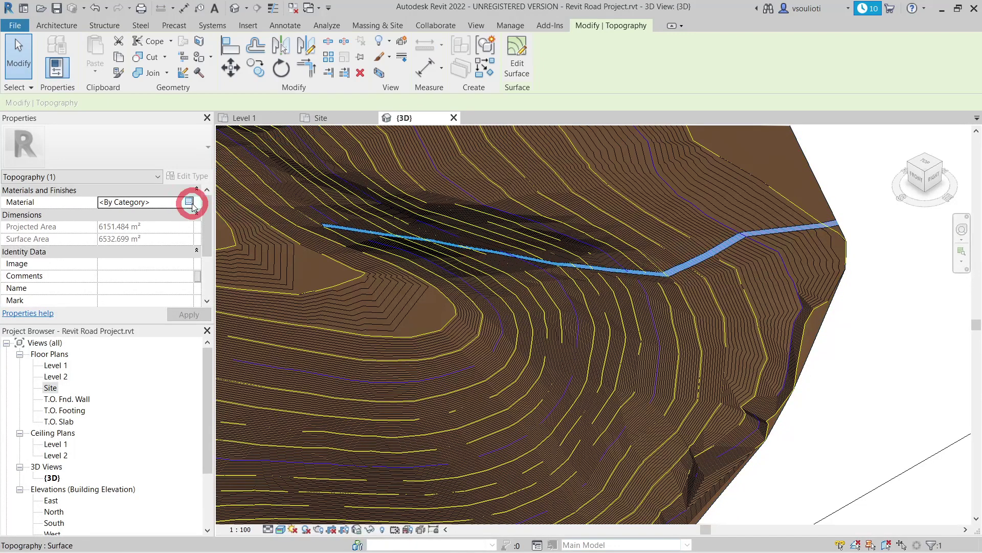
left_click(189, 202)
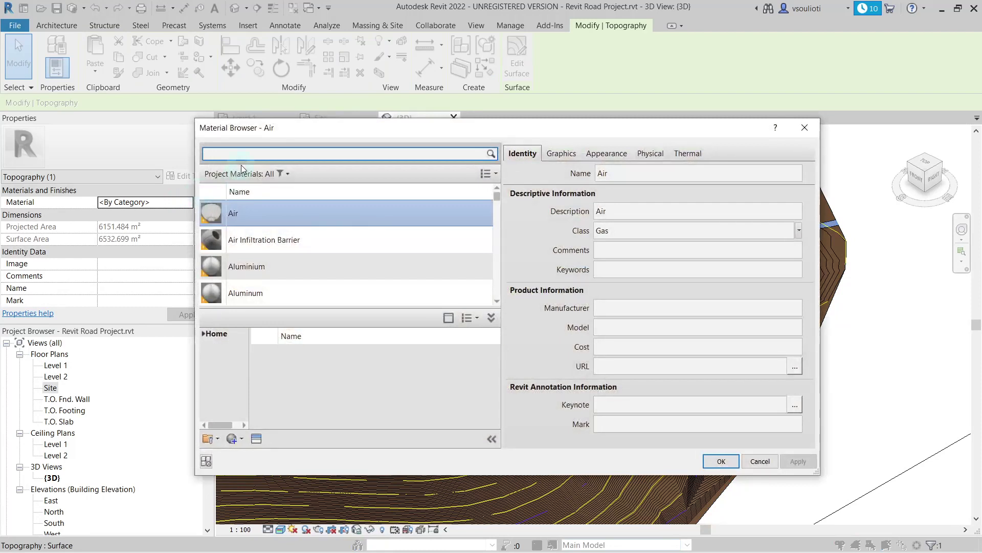
- Search materials for 'asph' and assign Asphalt, Bitumen to the road strip
type("ashal")
left_click(490, 387)
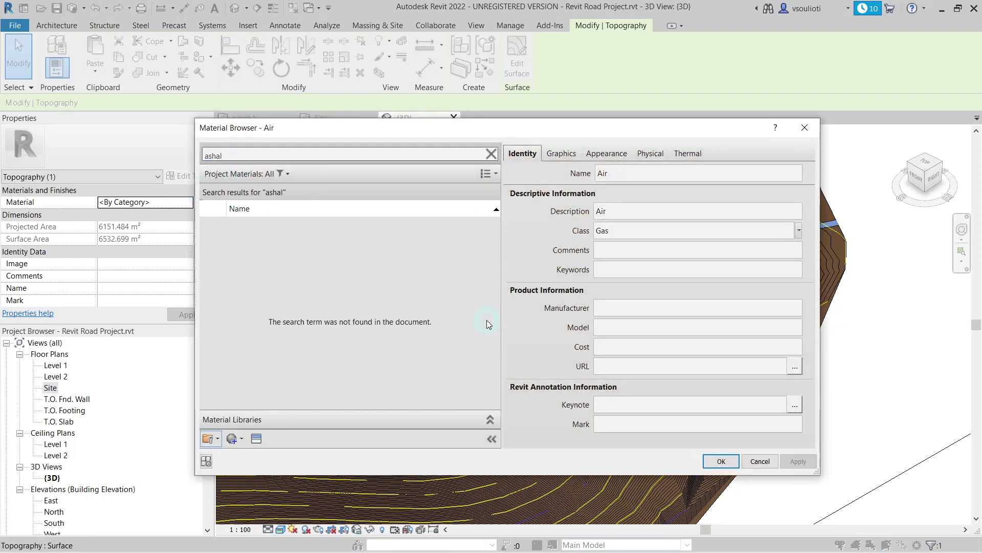
left_click(489, 422)
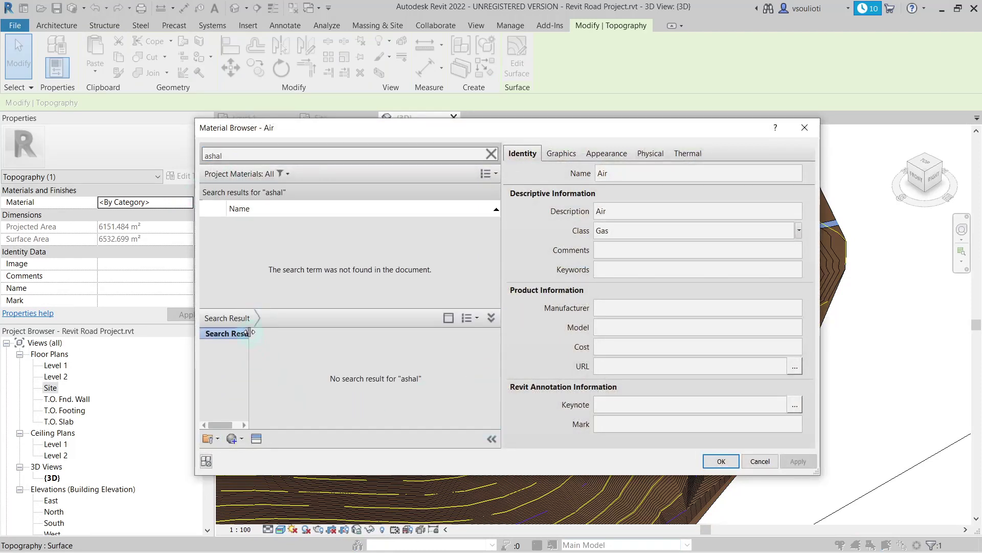
left_click_drag(250, 333, 498, 336)
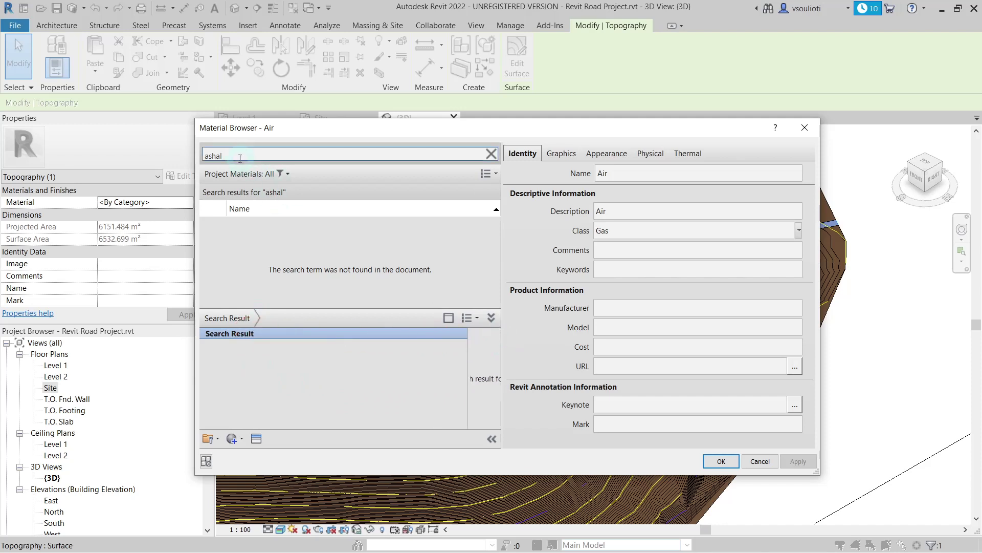
left_click(209, 154)
left_click(255, 155)
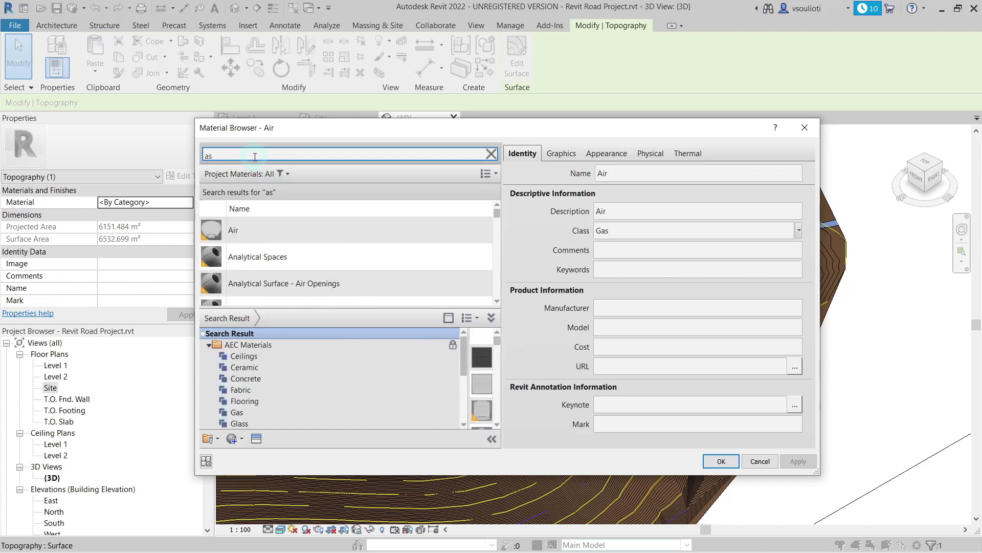
type("ph")
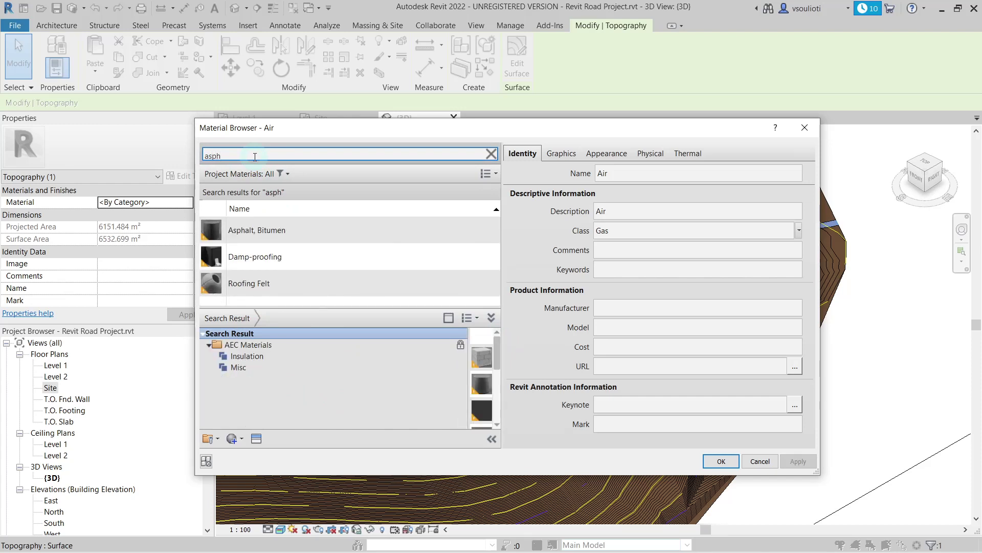
left_click(262, 232)
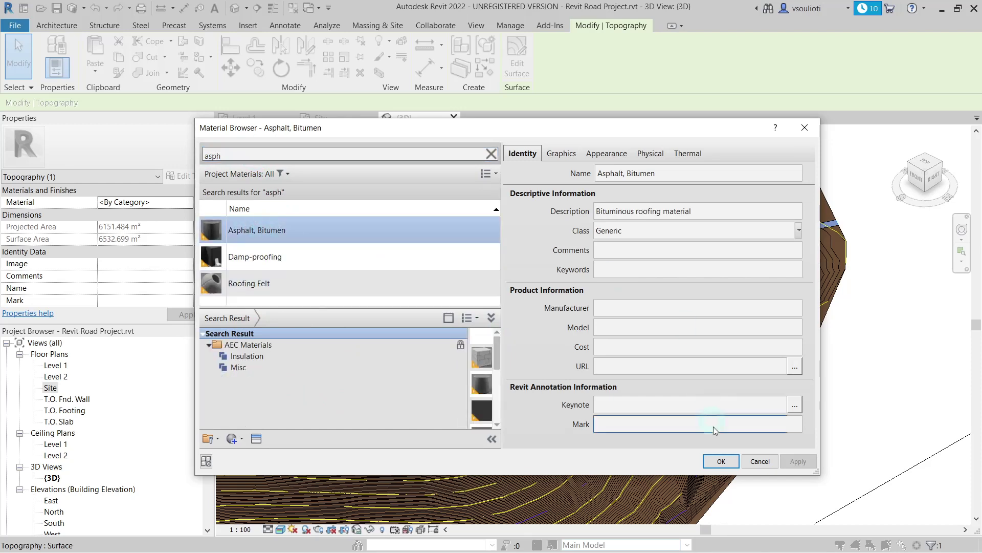
left_click(721, 462)
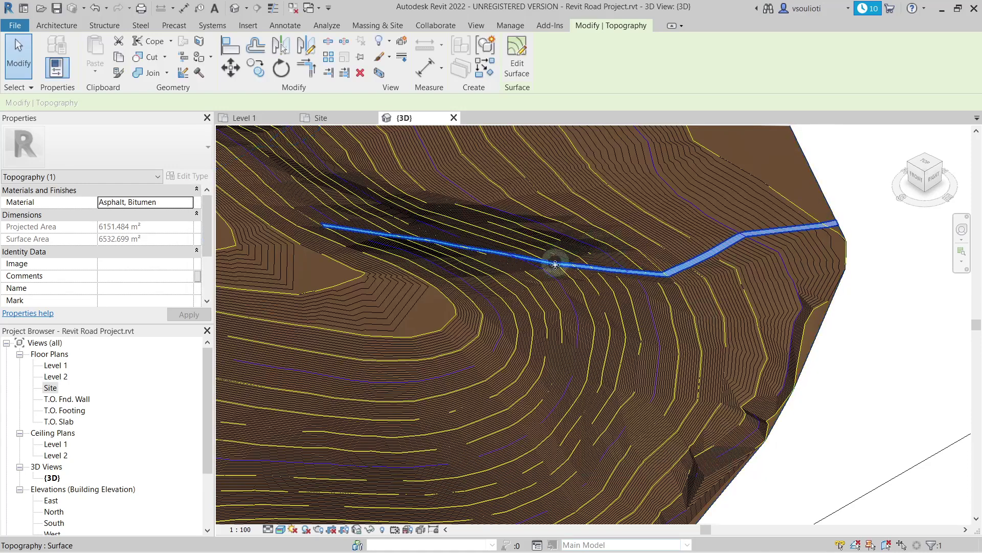
- Unpin and delete the imported contour DWG from the Site plan
scroll(730, 318, "down", 5)
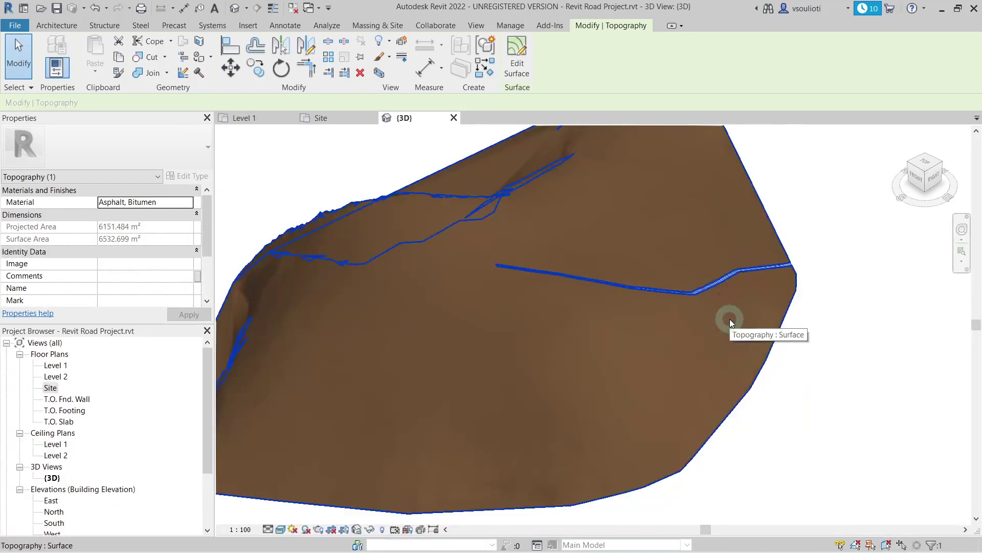
left_click(322, 119)
left_click(696, 227)
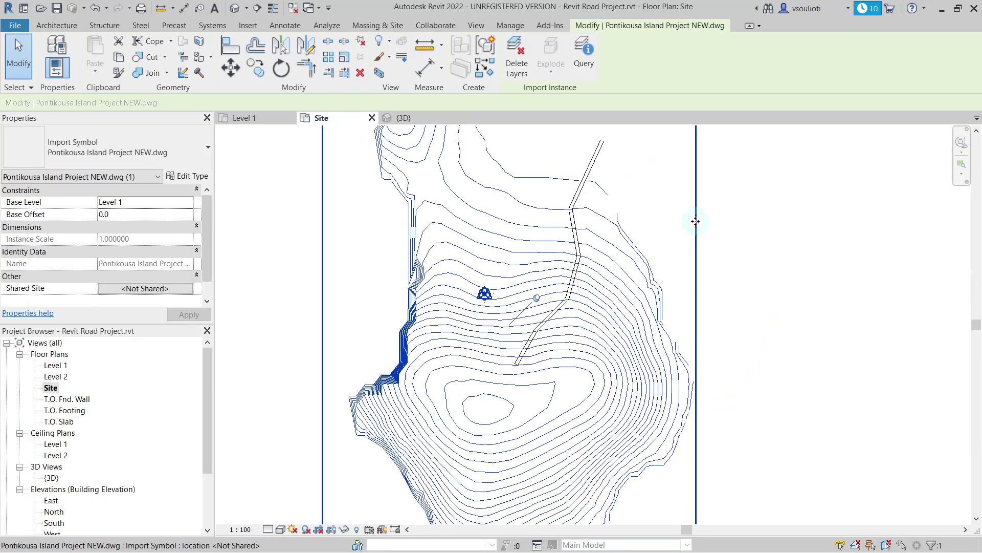
key("Delete")
left_click(536, 298)
key("Delete")
- Turn the {3D} view edge-on to show the toposurface's terrain profile from the side
left_click(418, 118)
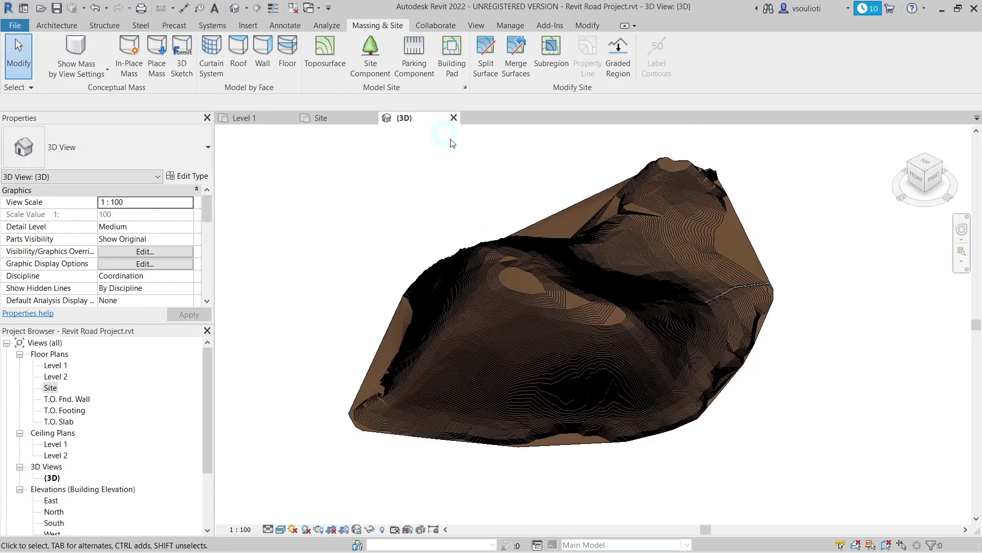
scroll(749, 287, "up", 2)
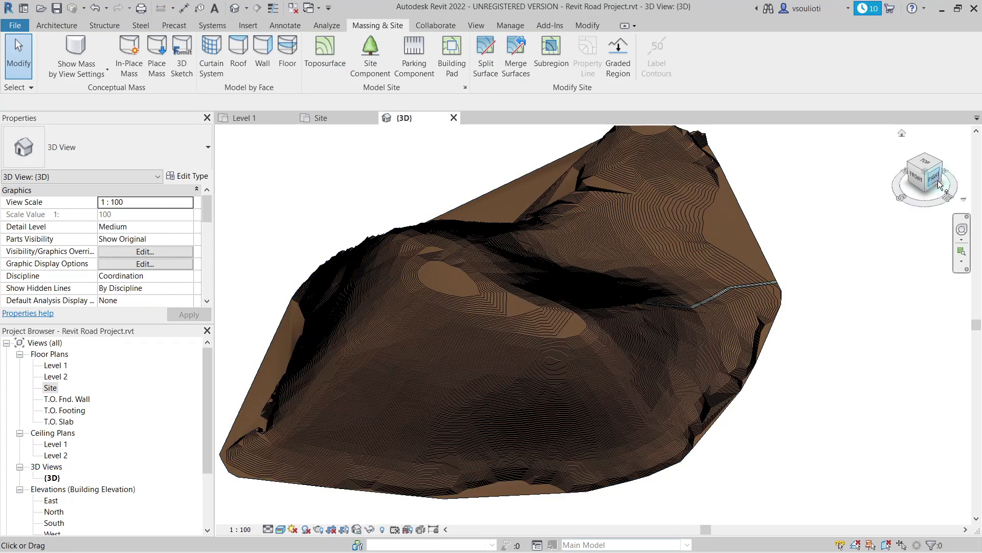
left_click(939, 183)
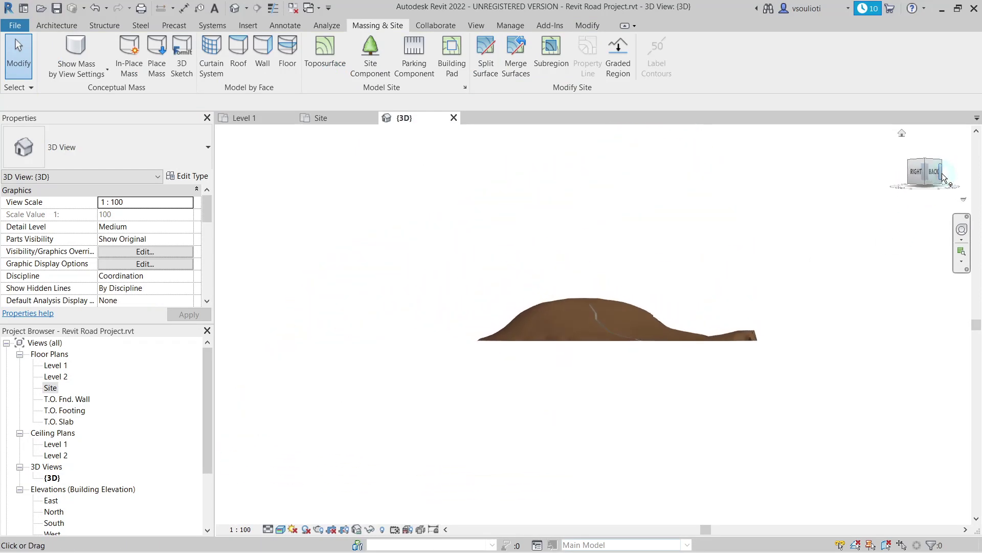